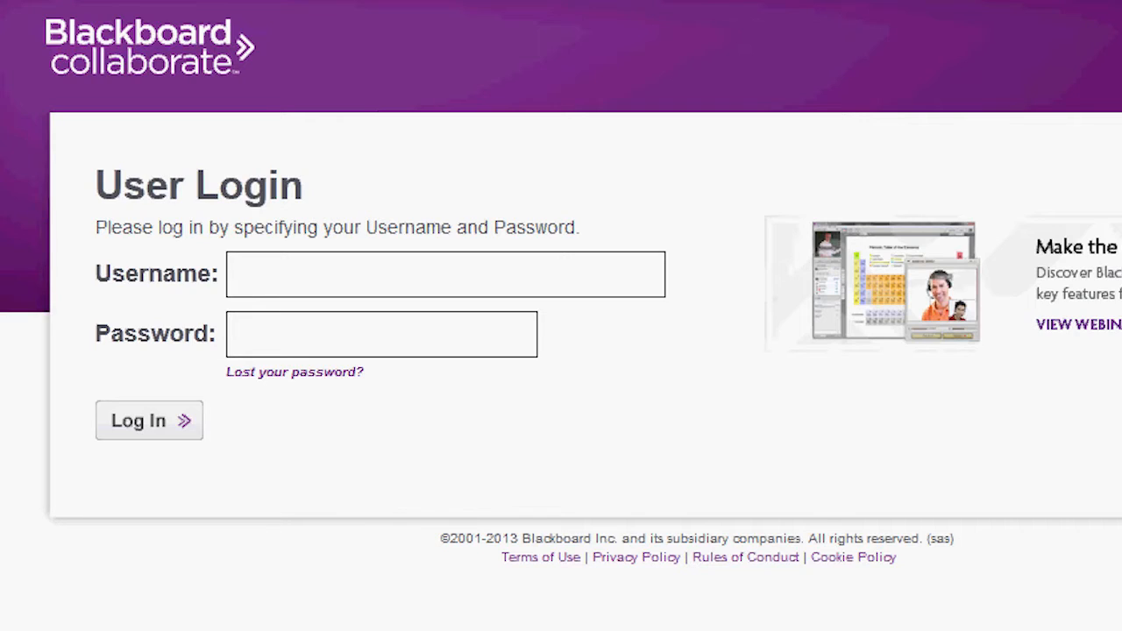
Step: Log in to the session portal with the account's username and password
click(300, 278)
text(v)
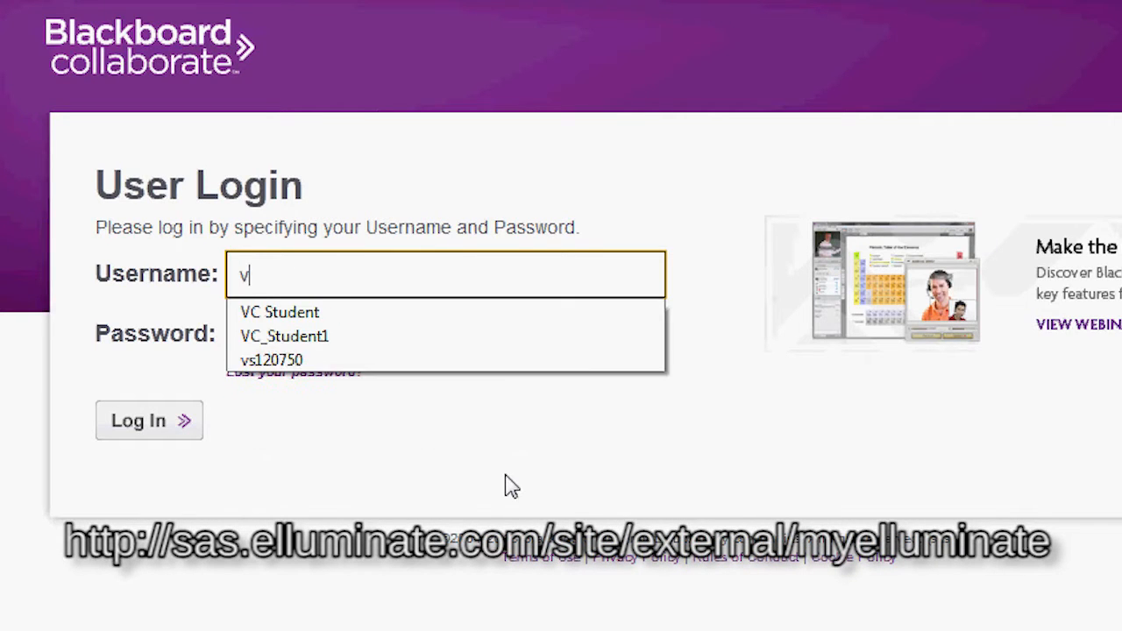
text(cstudent01)
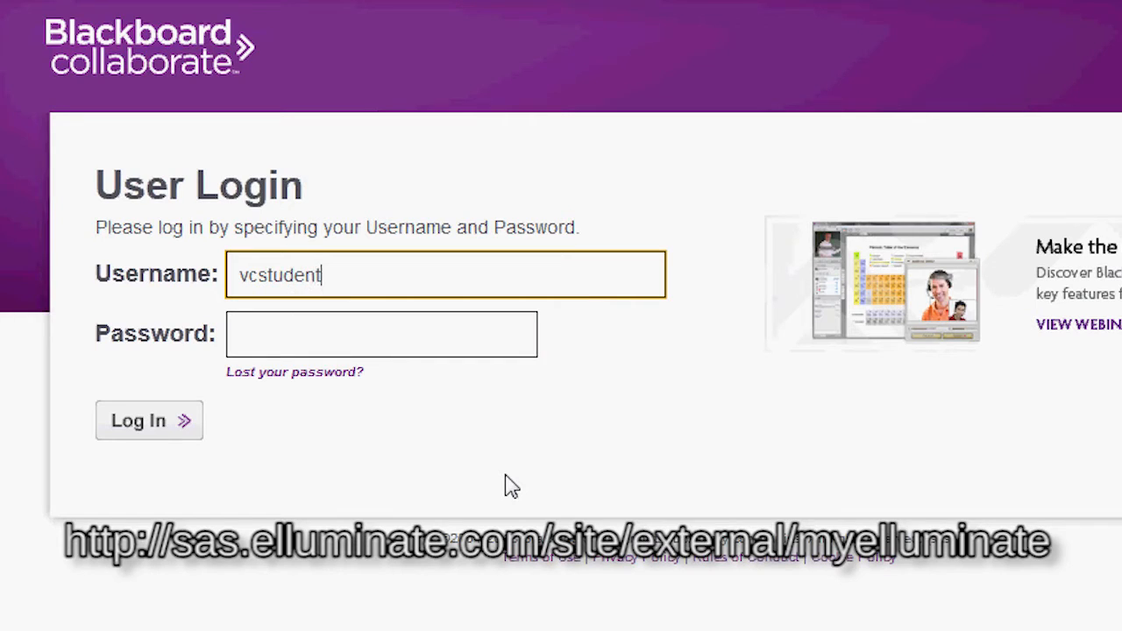
key(Tab)
text(********)
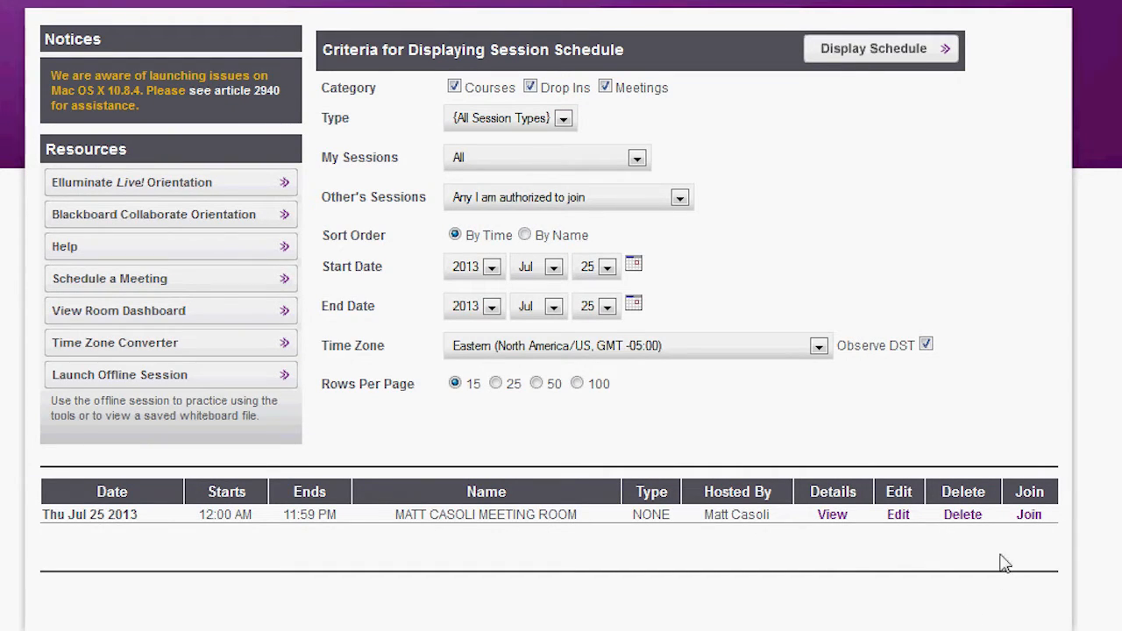
Step: Join the scheduled meeting room by opening meeting.jnlp with Java Web Start Launcher, and show own permissions for the participant
click(1029, 515)
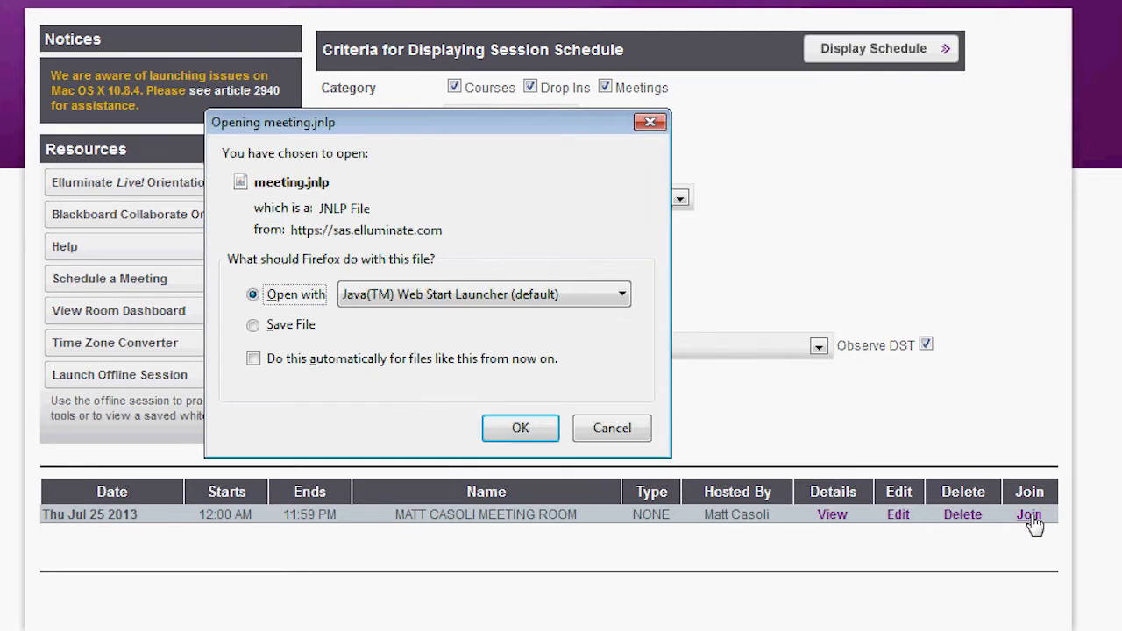
click(515, 428)
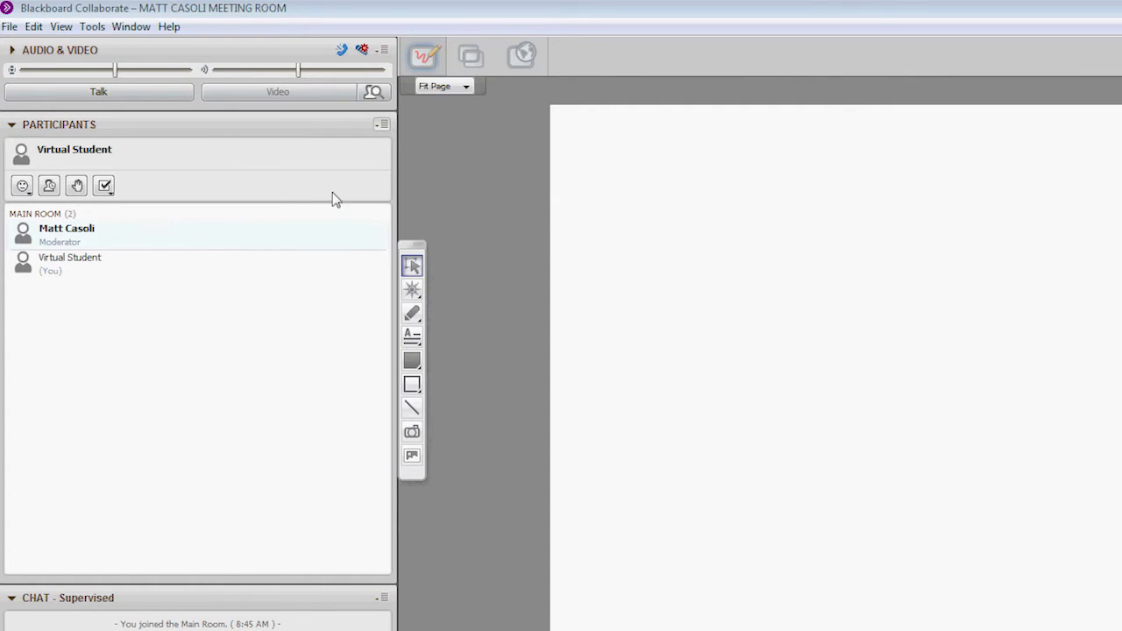
click(382, 126)
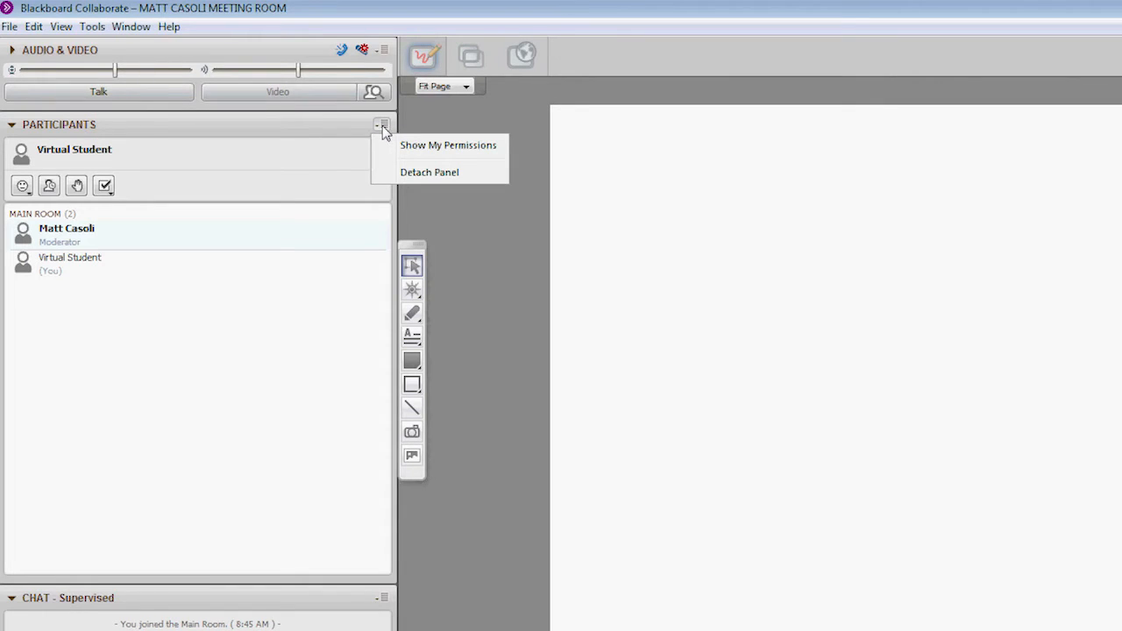
click(434, 146)
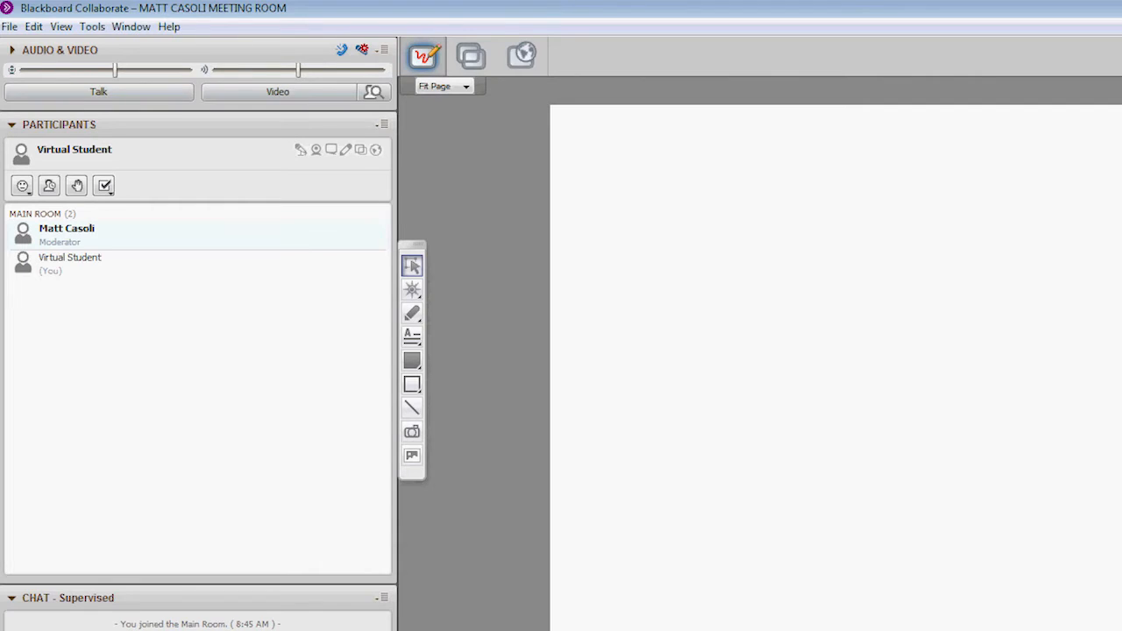
Step: Send the chat message "hey everyone!" to the main room
click(162, 589)
text(hey everyone!)
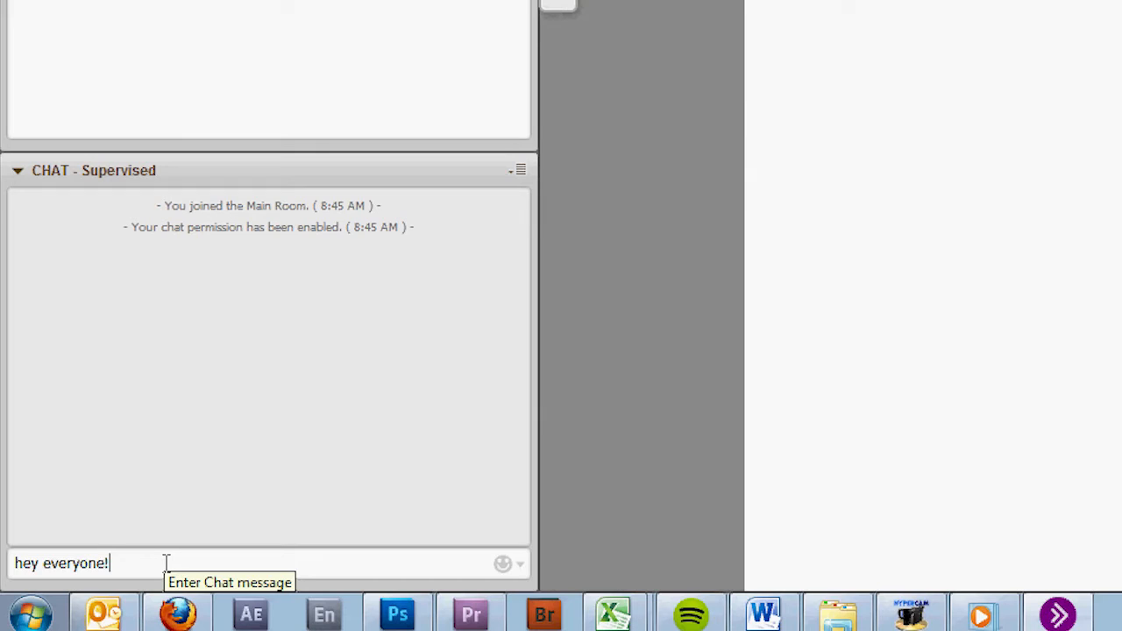
key(Return)
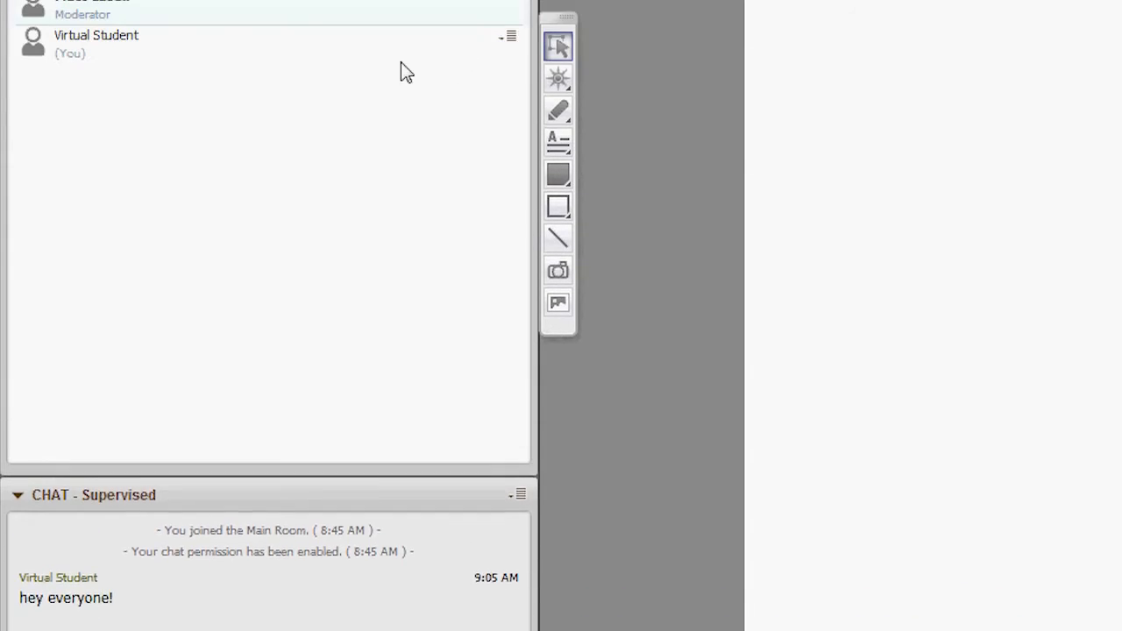
Step: Toggle Talk to switch the microphone on and off, and lower the microphone level
click(210, 3)
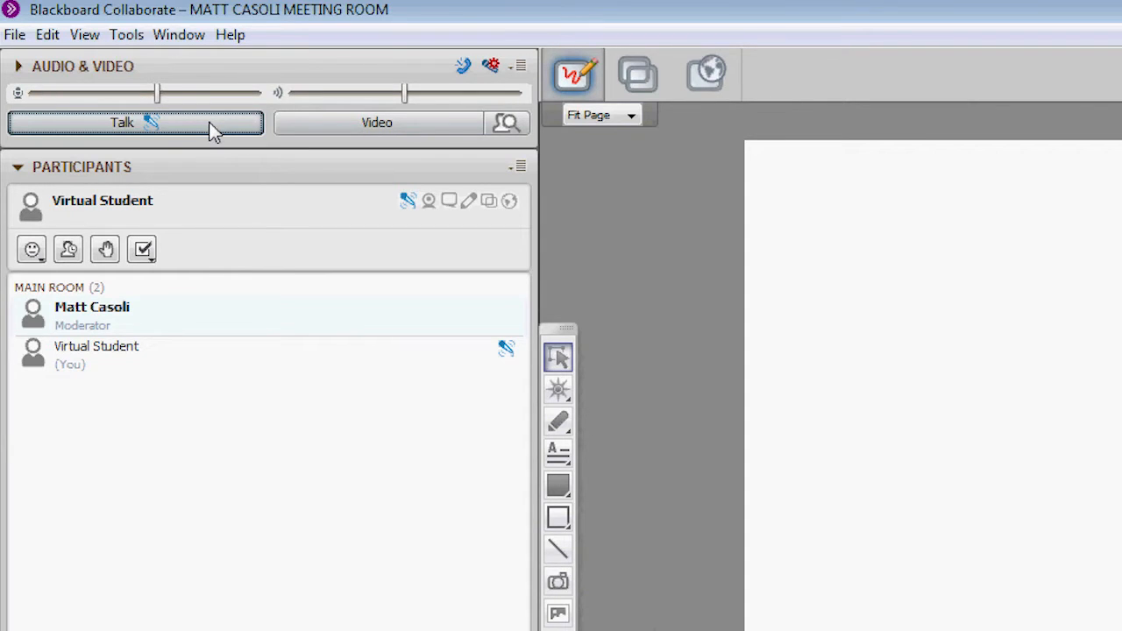
click(209, 124)
click(210, 123)
click(211, 129)
click(210, 130)
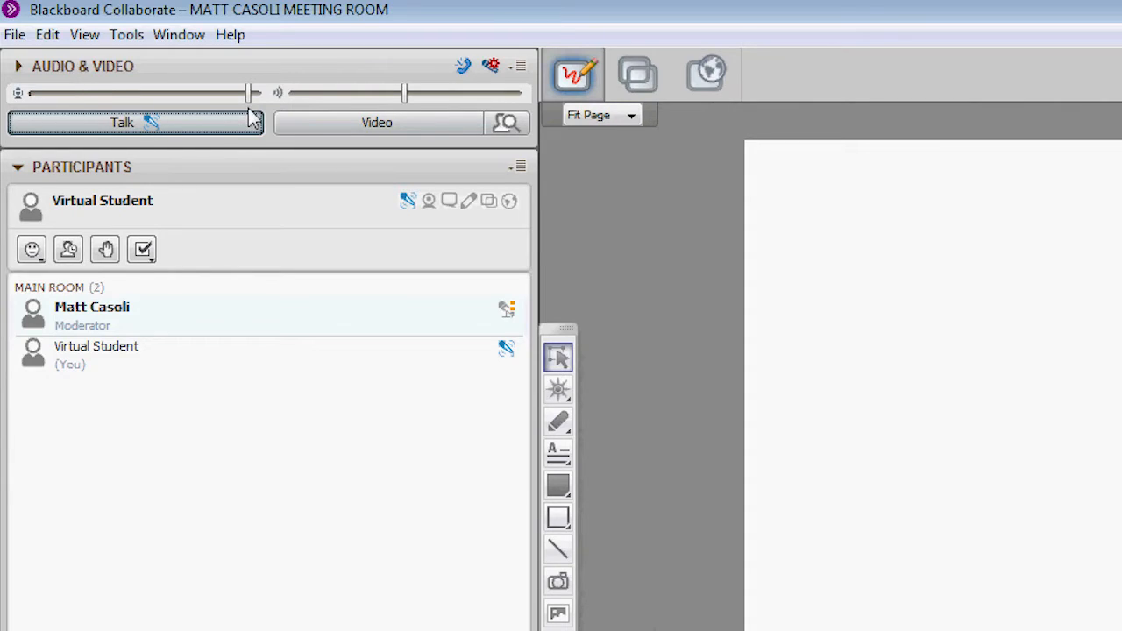
drag(249, 93, 209, 100)
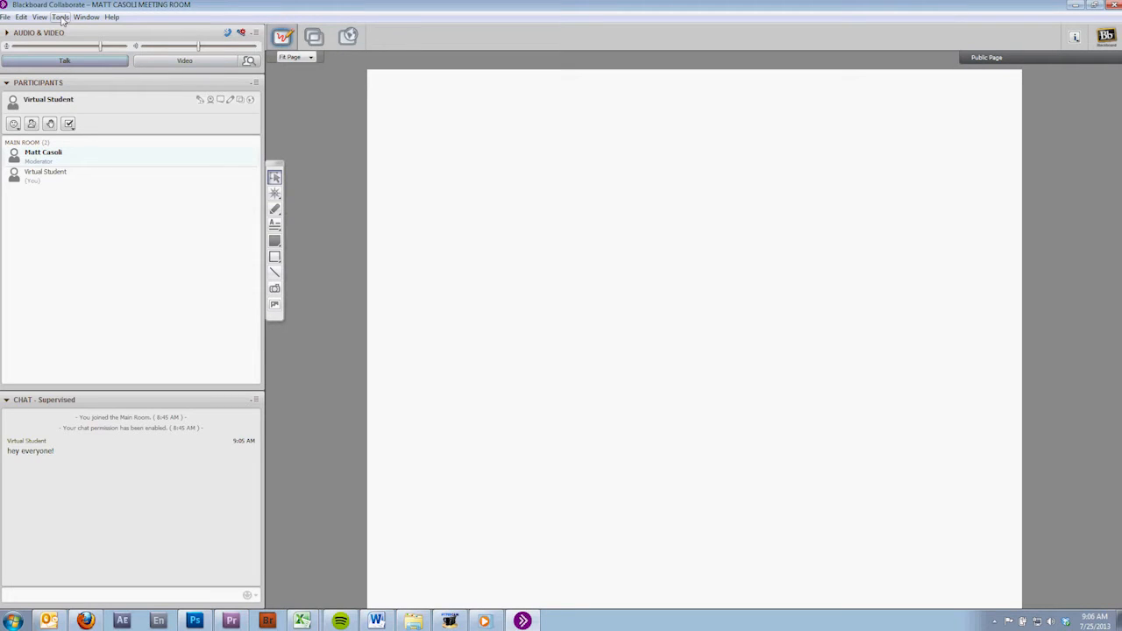
Step: Run the Audio Setup Wizard with Speakers / HP as output device, play the test message and confirm the speaker volume
click(61, 17)
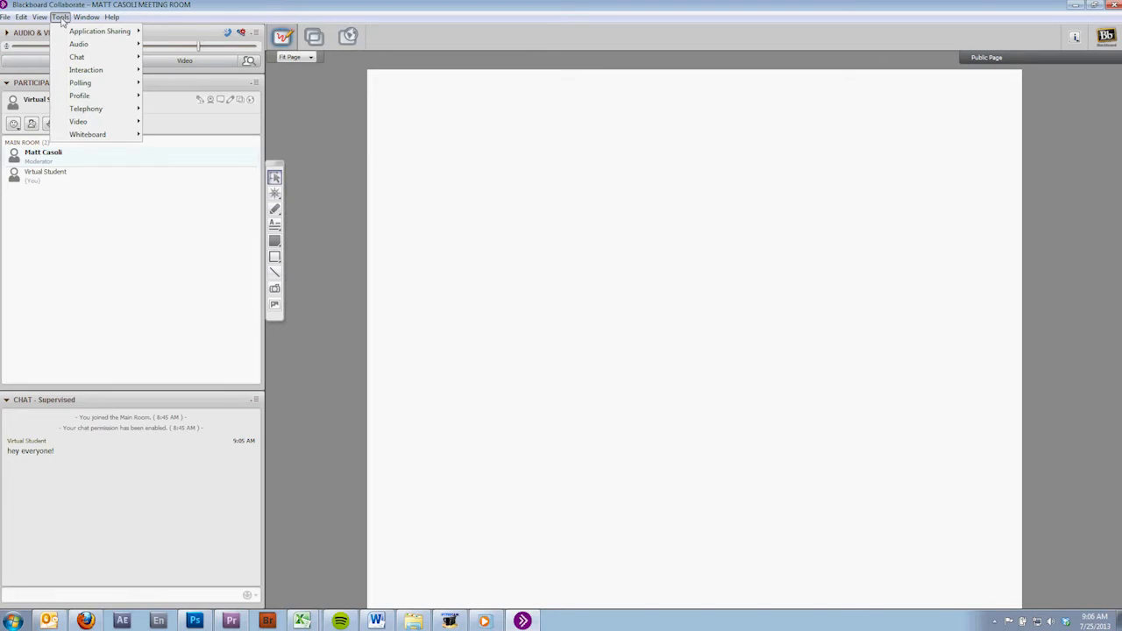
mouse_move(86, 36)
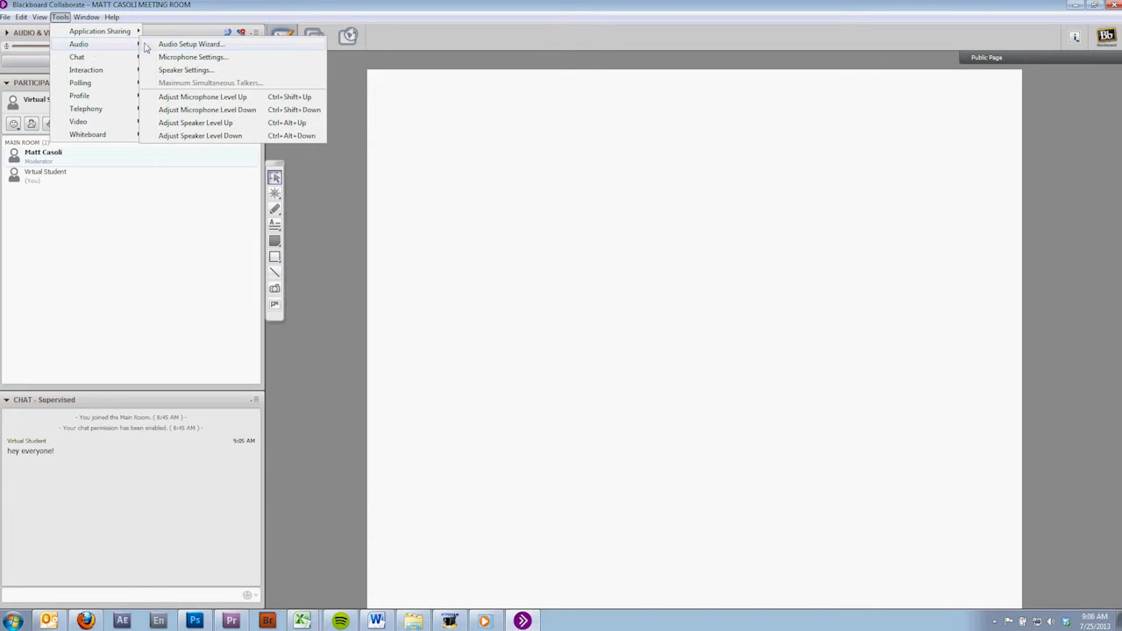
click(159, 45)
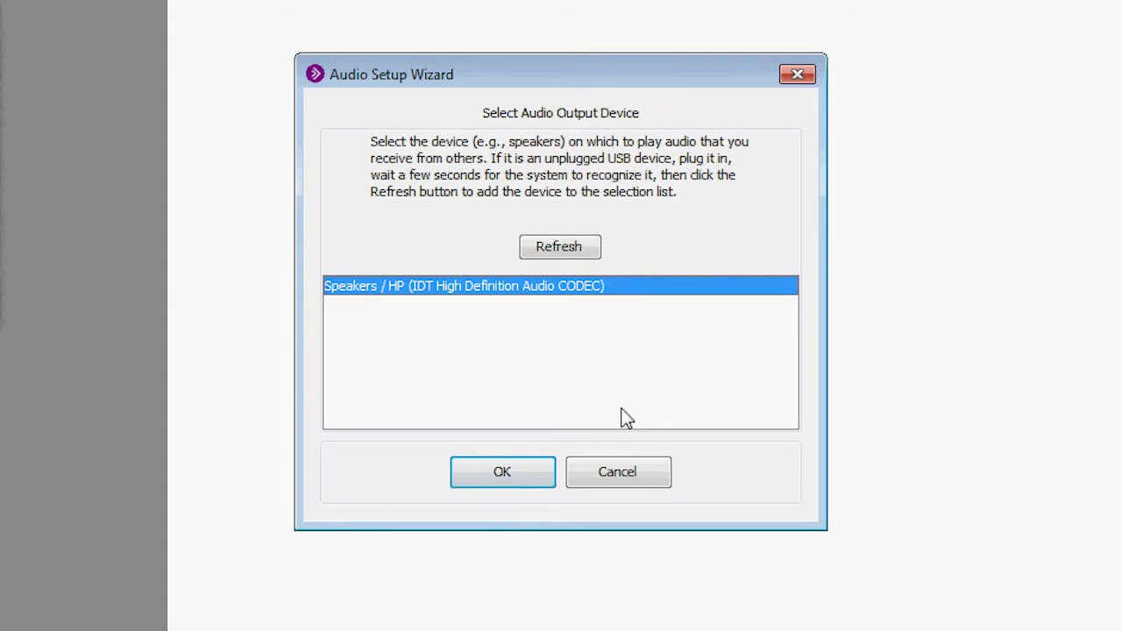
click(511, 467)
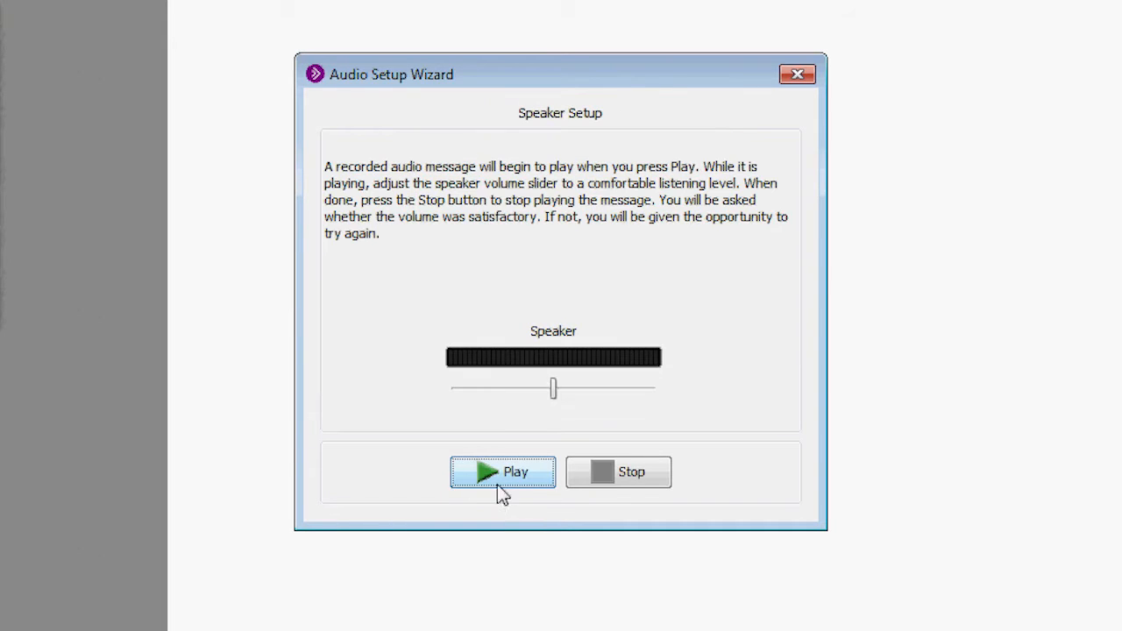
click(485, 465)
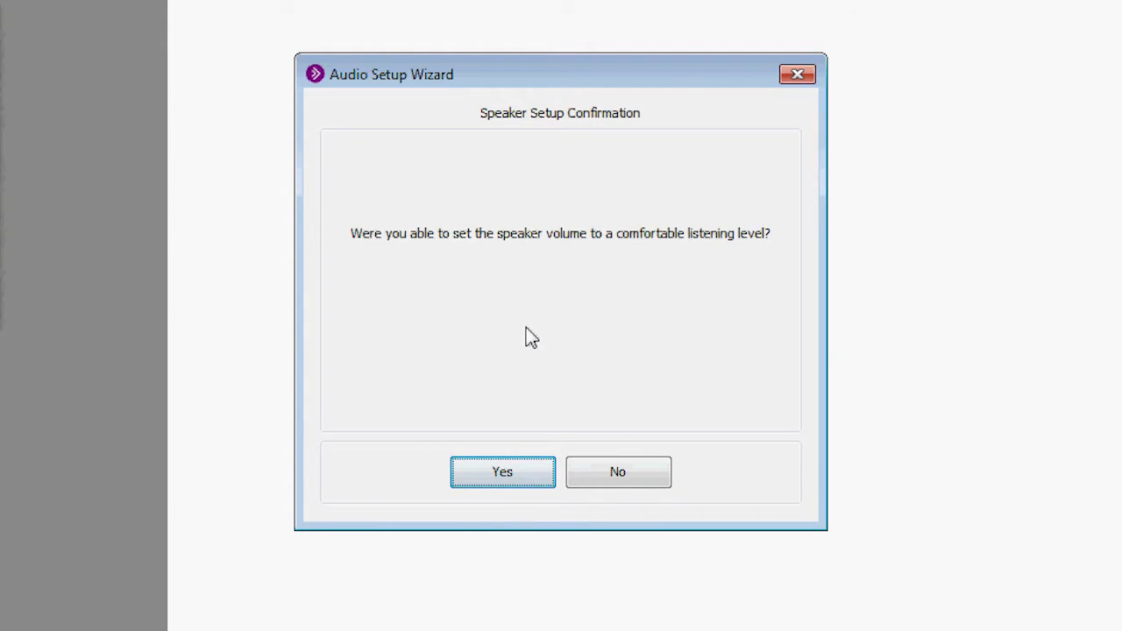
click(507, 482)
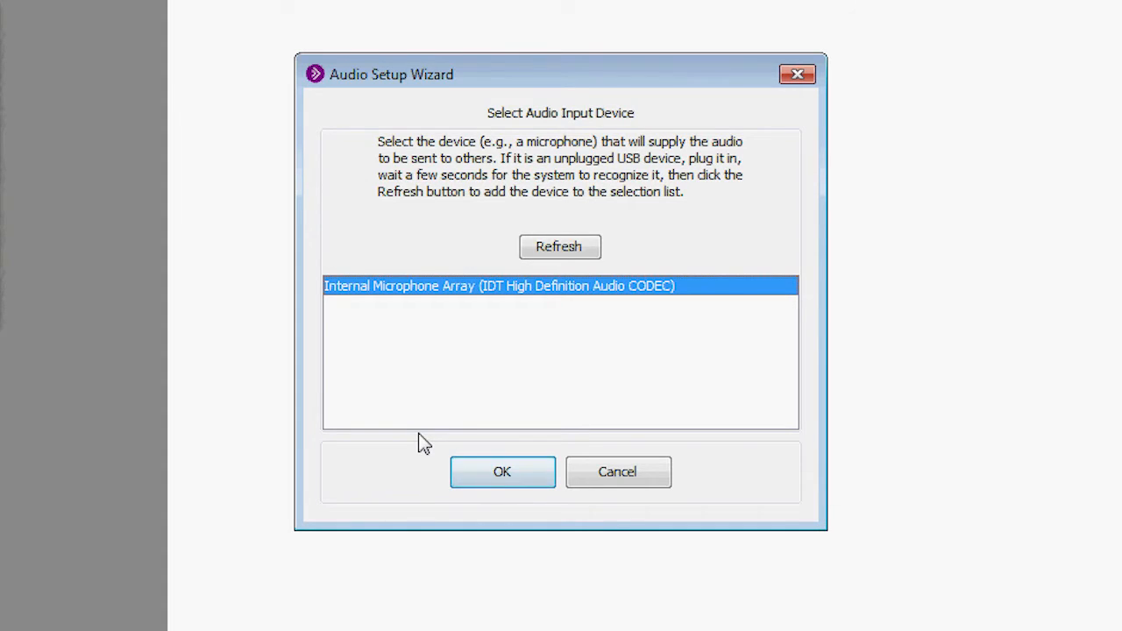
click(619, 467)
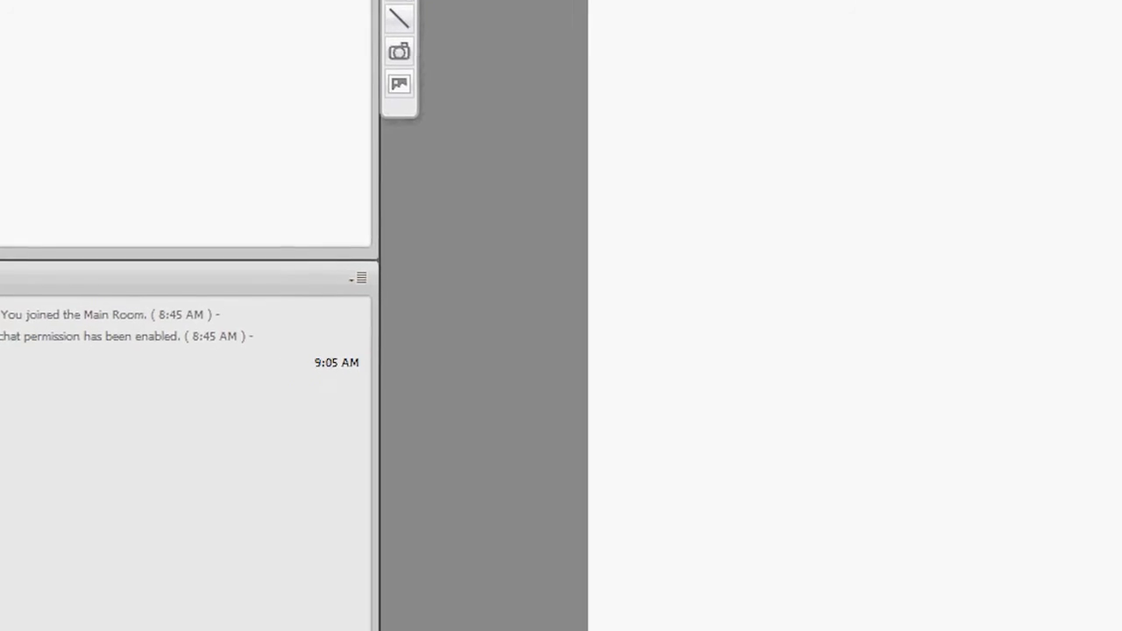
Step: Send the chat message "I can't hear anything!" to the room
click(200, 601)
text(I cant)
key(BackSpace)
text('t )
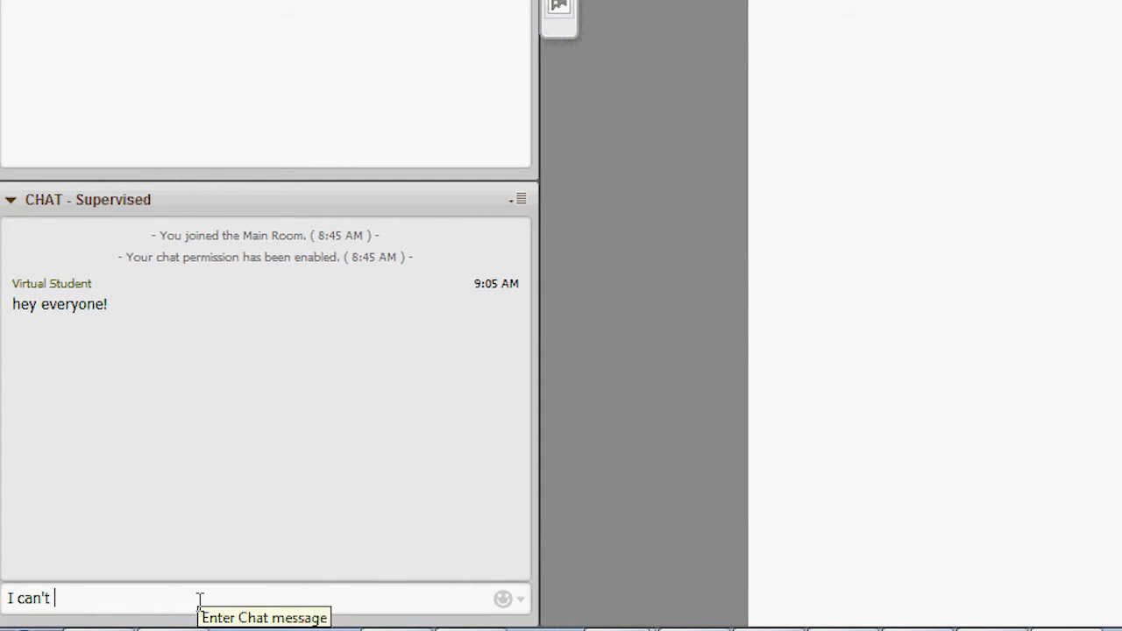
text(hear anything!)
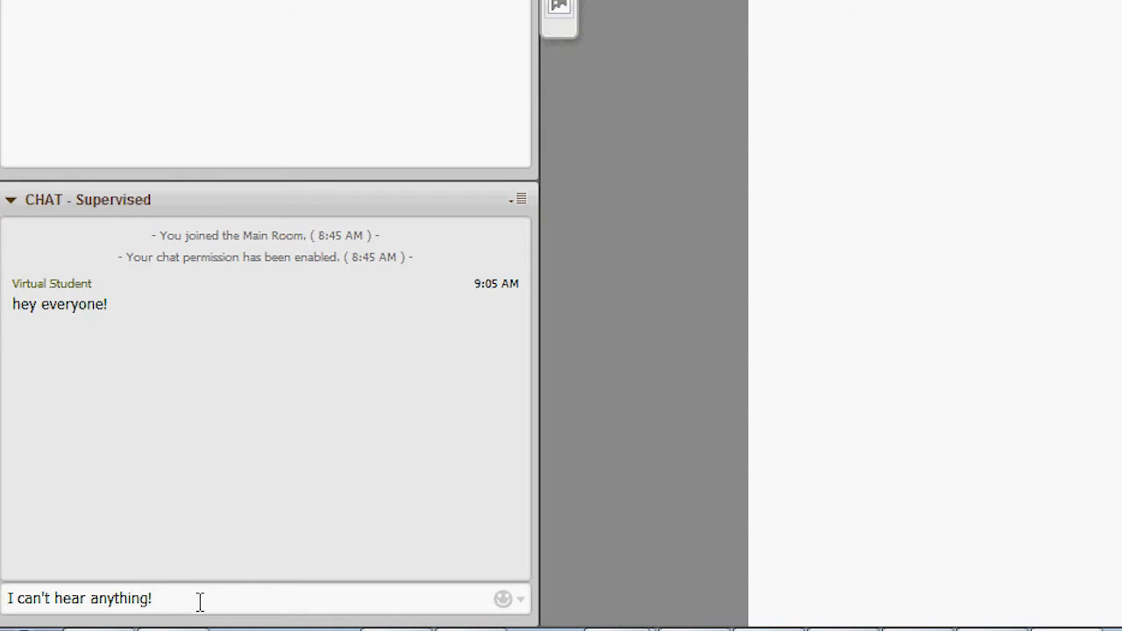
key(Return)
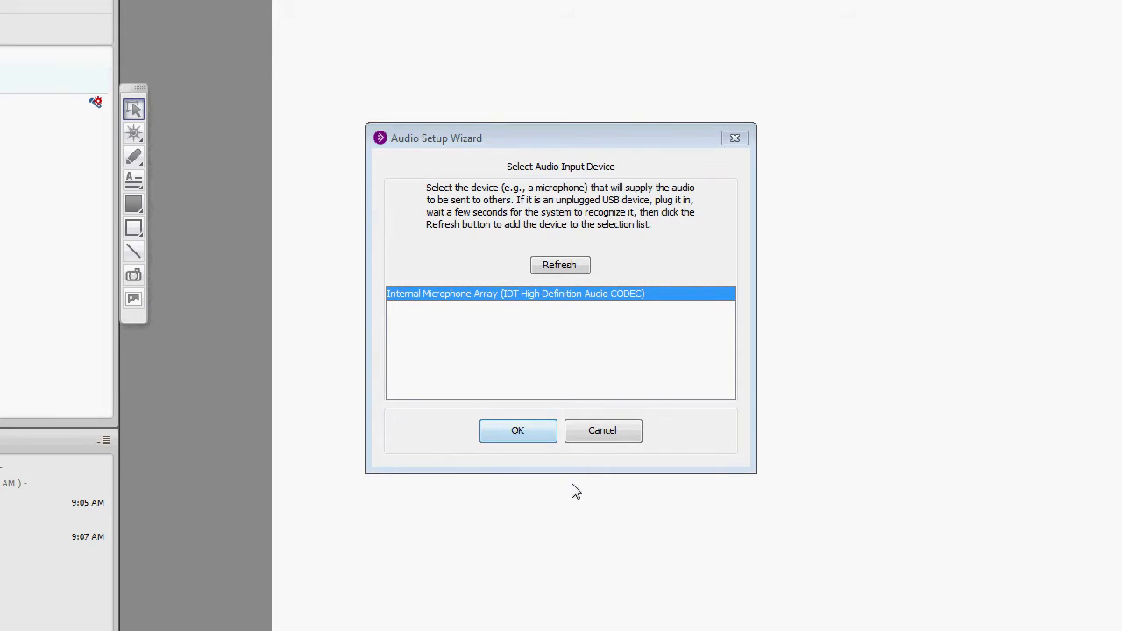
Step: Accept Internal Microphone Array as input device, record and play back a voice test, and confirm the microphone setup to finish the wizard
click(533, 434)
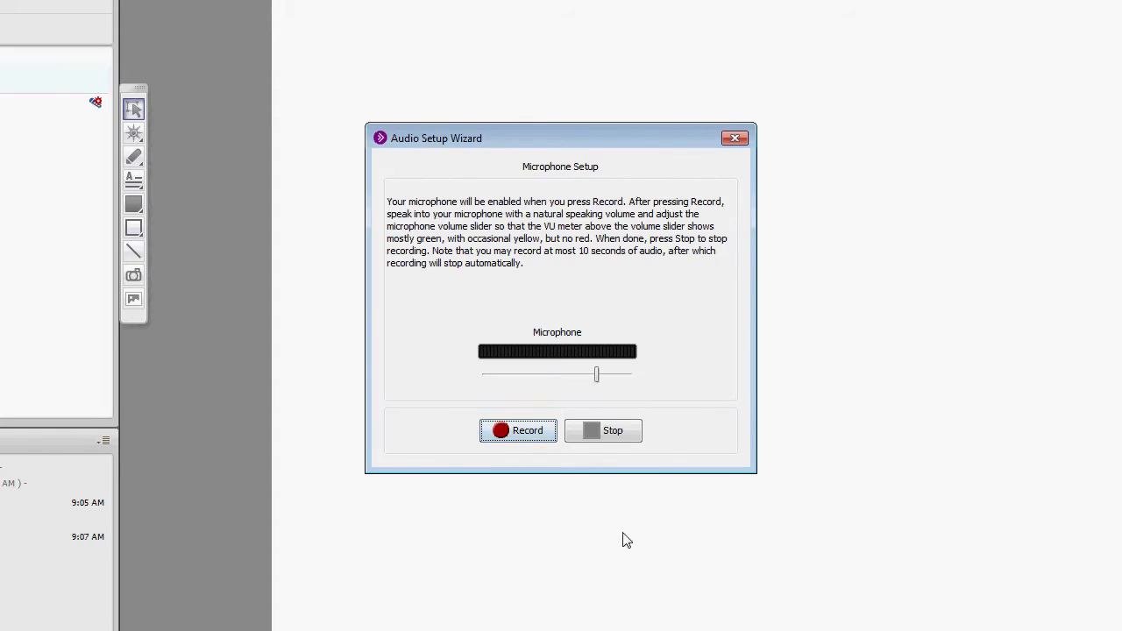
click(517, 433)
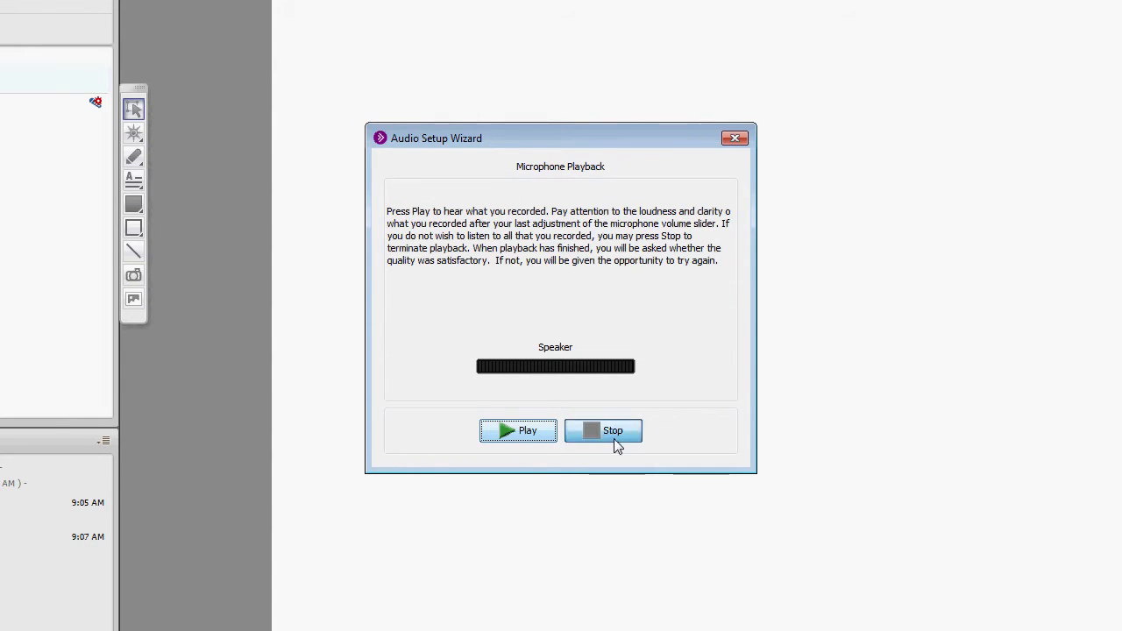
click(525, 438)
click(611, 440)
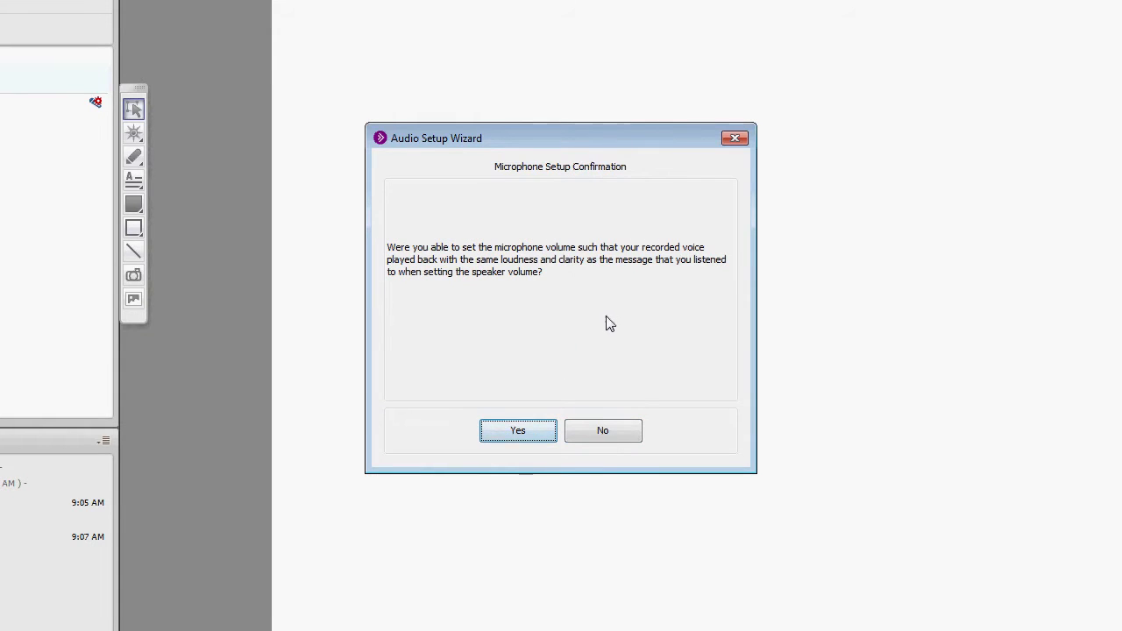
click(514, 434)
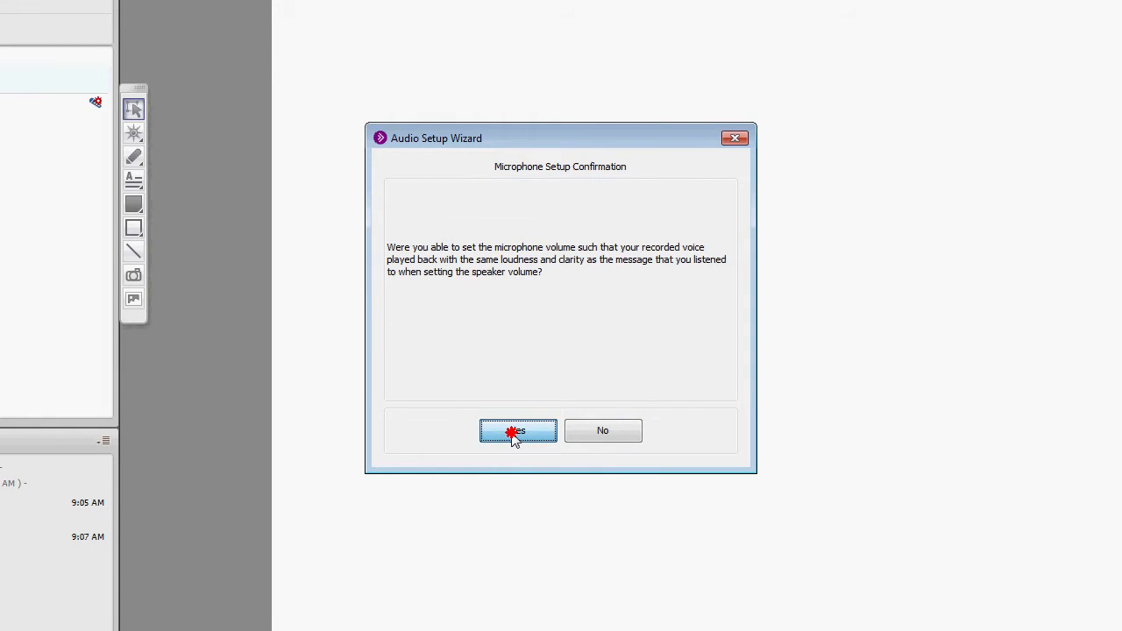
click(548, 435)
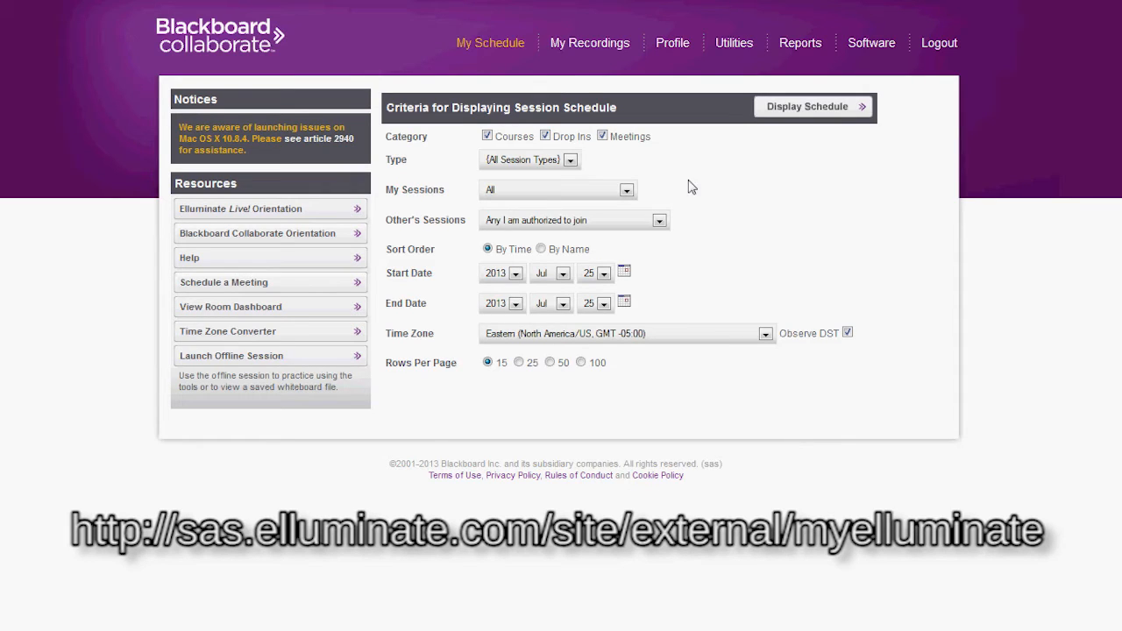
Step: View own session recordings with a start date of 22 Jul 2013
click(596, 52)
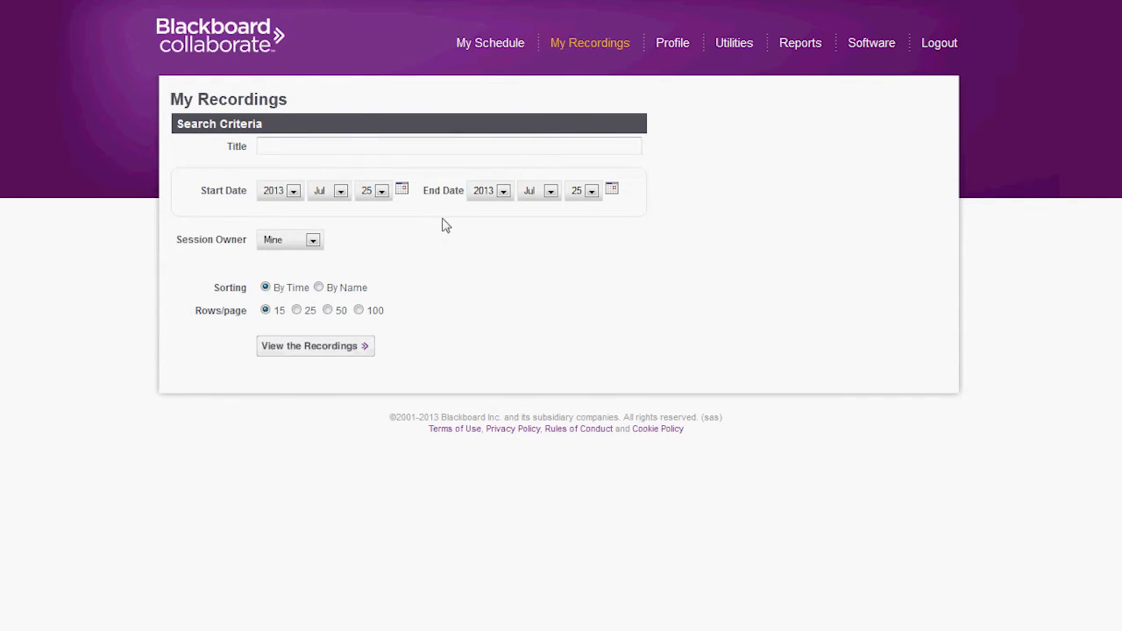
click(382, 192)
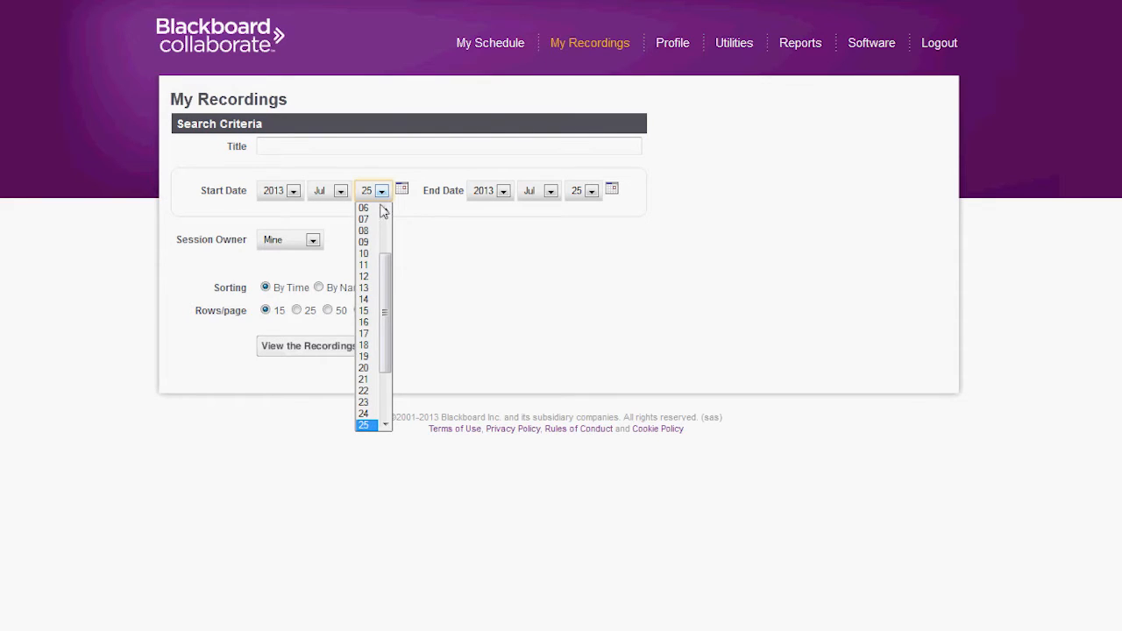
click(368, 391)
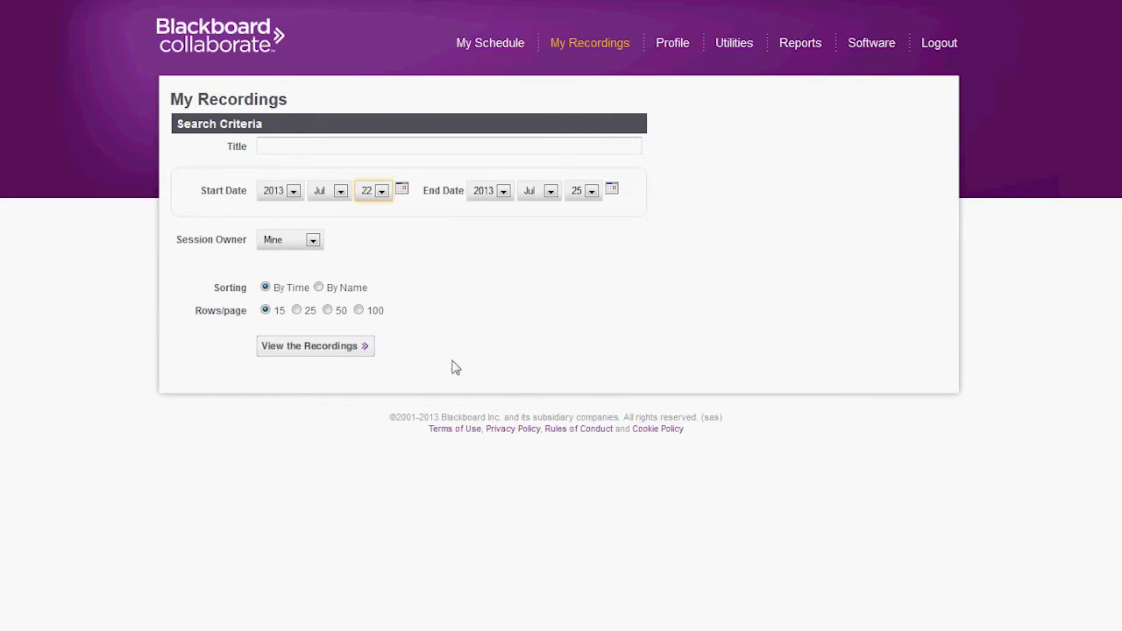
click(334, 350)
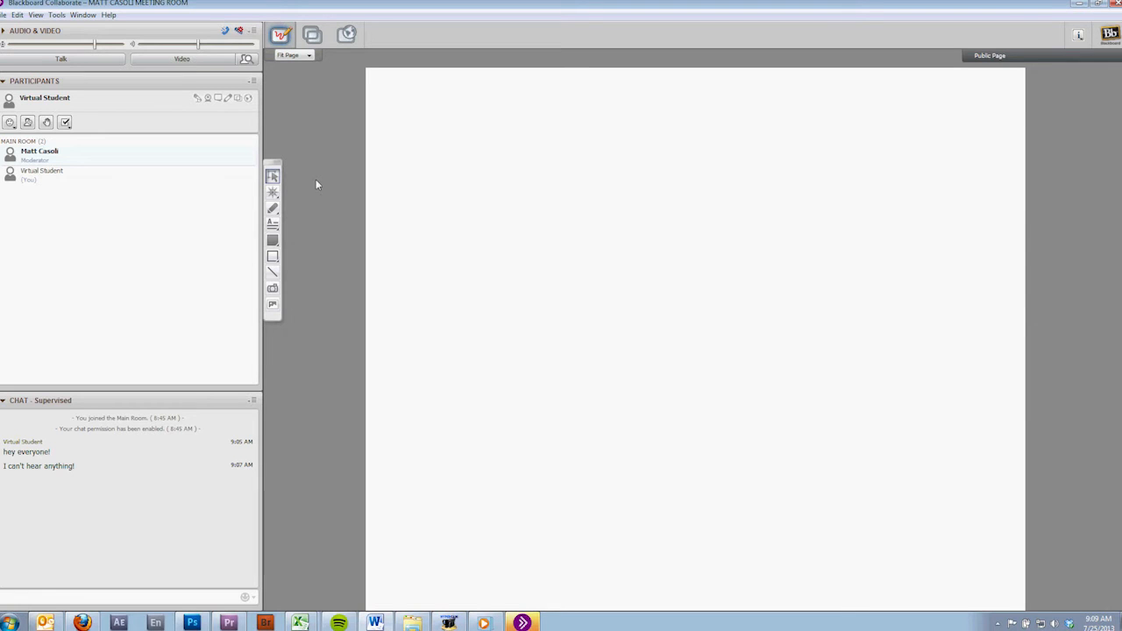
Step: Look over the participant's emoticon and polling response options and activate the chat message entry
click(9, 122)
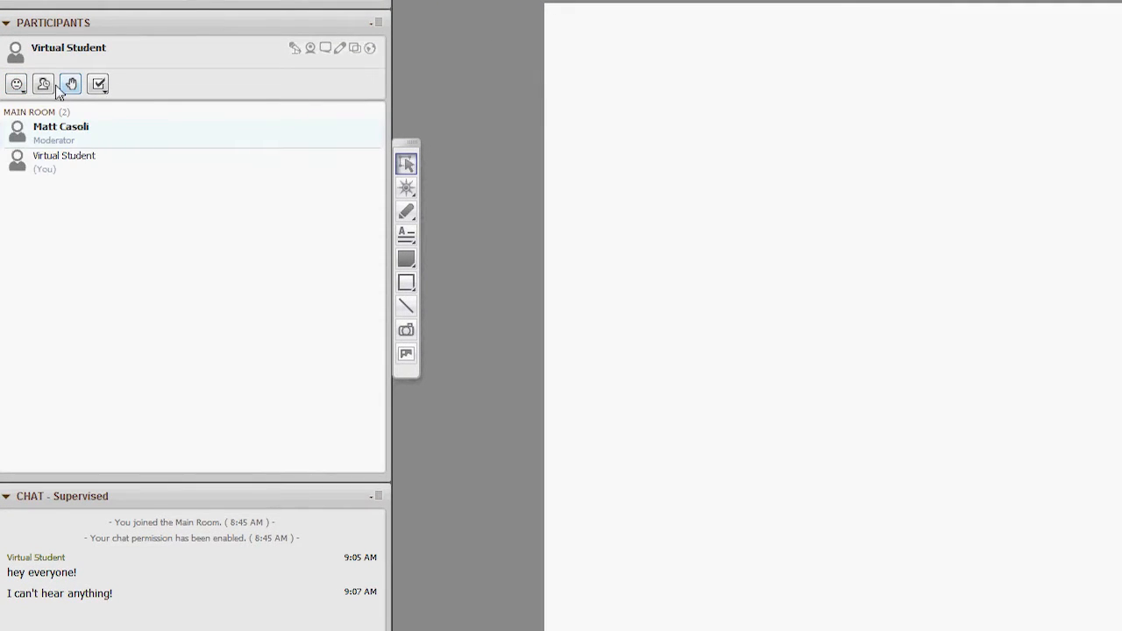
click(27, 88)
click(103, 85)
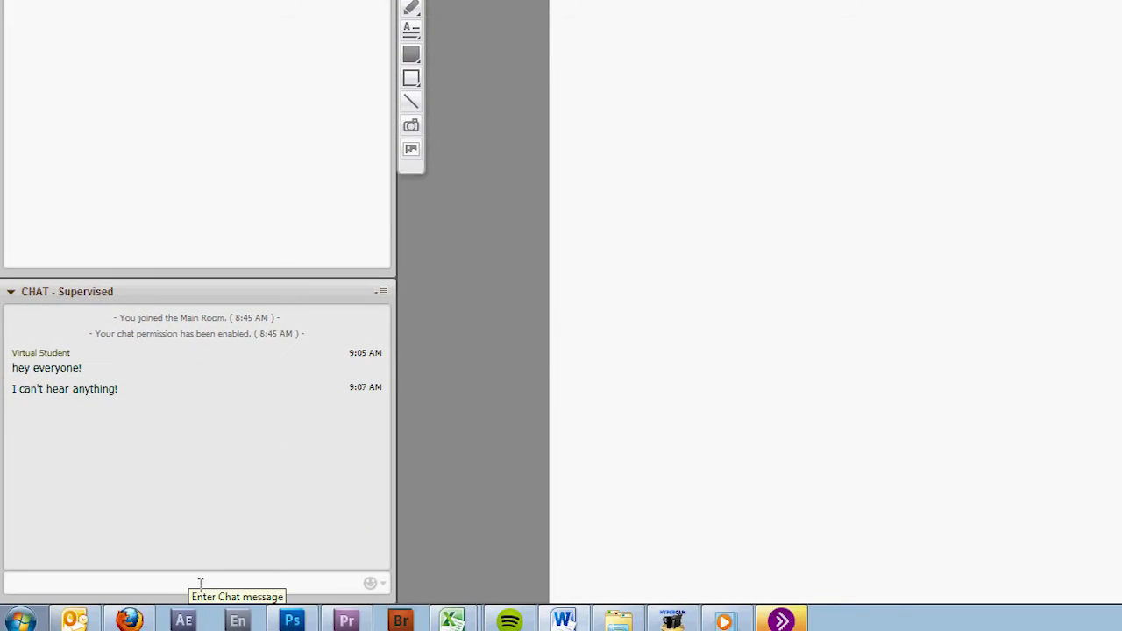
click(186, 581)
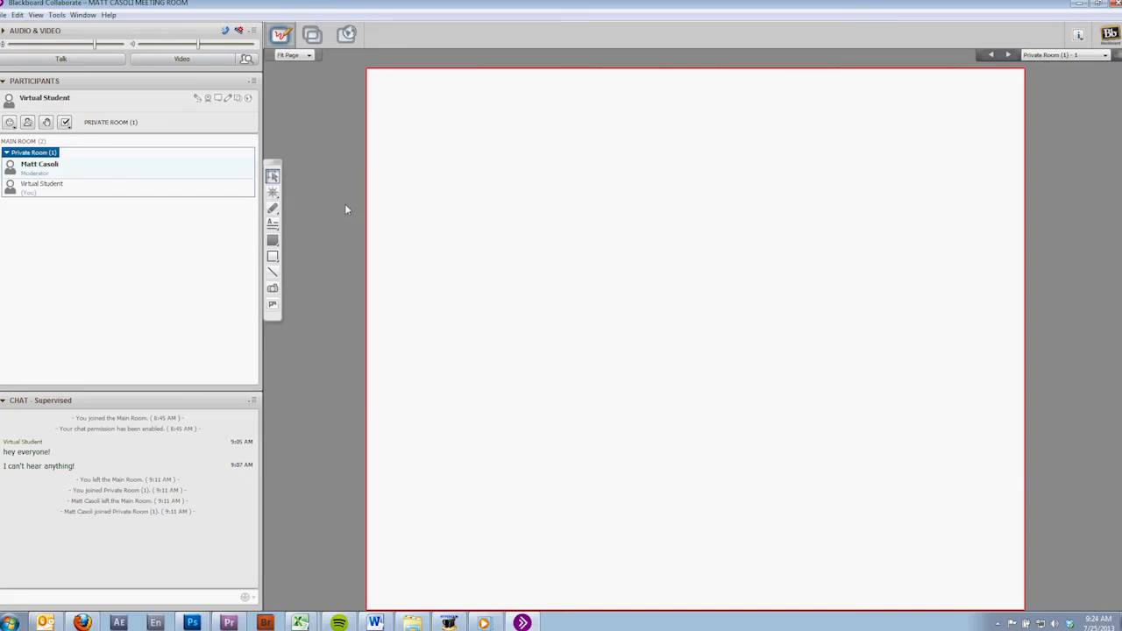
Step: Point at three spots across the upper part of the whiteboard page with the smiley face pointer
click(275, 210)
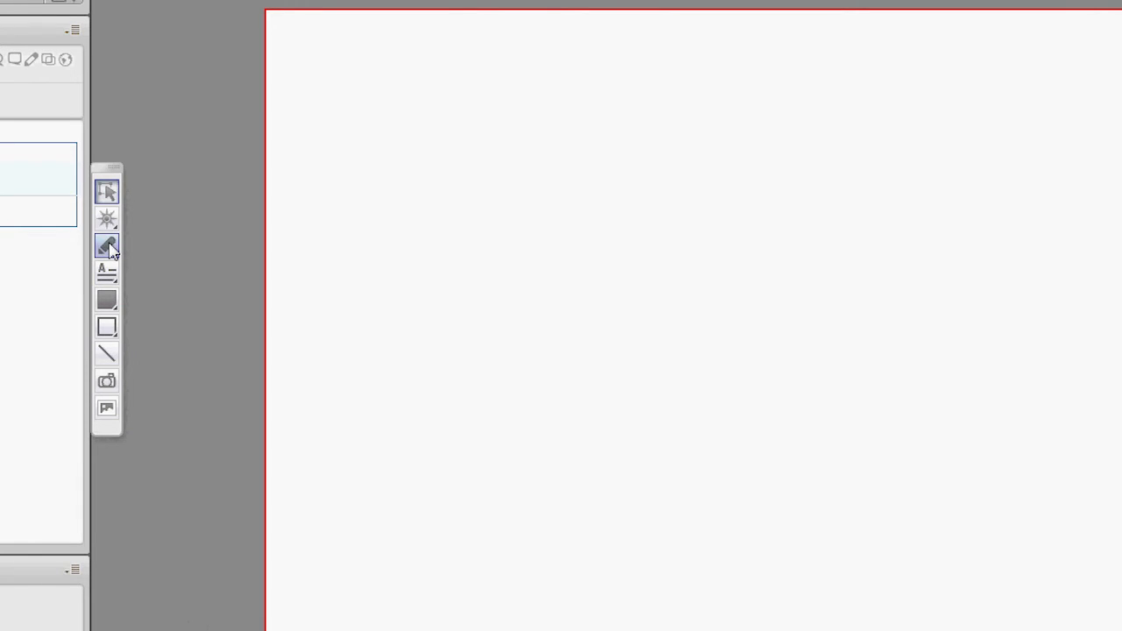
click(108, 249)
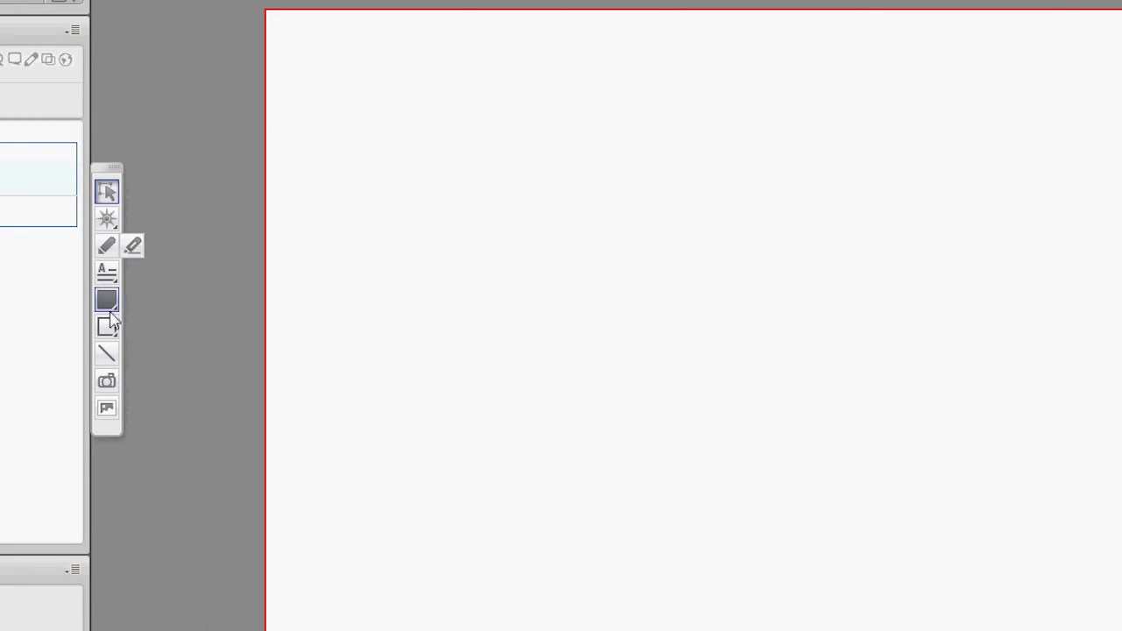
click(107, 220)
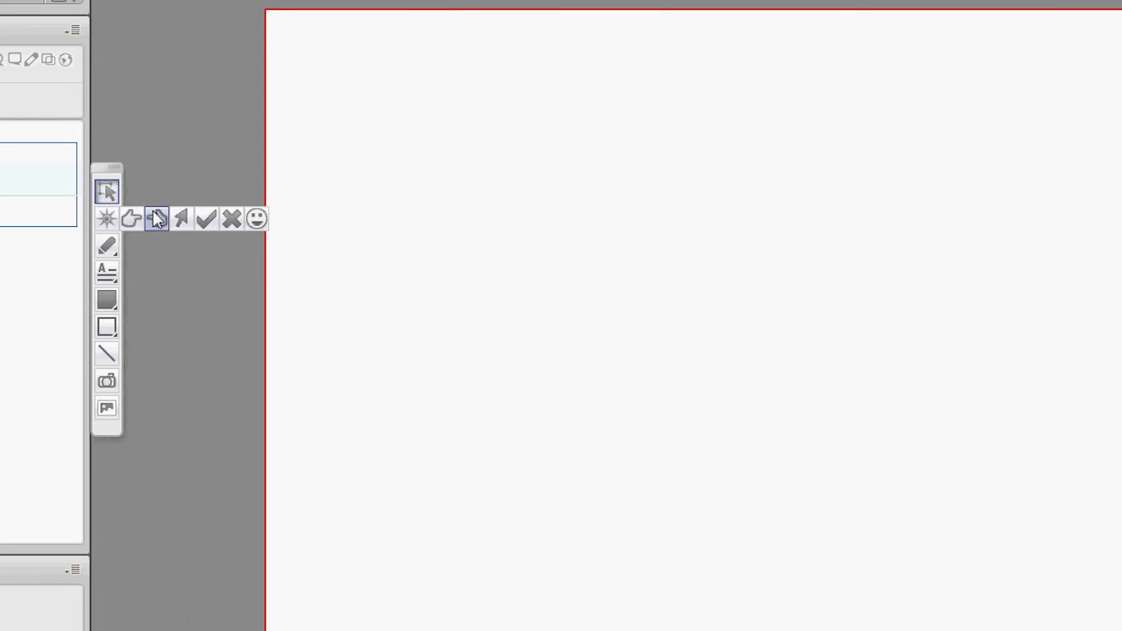
click(257, 219)
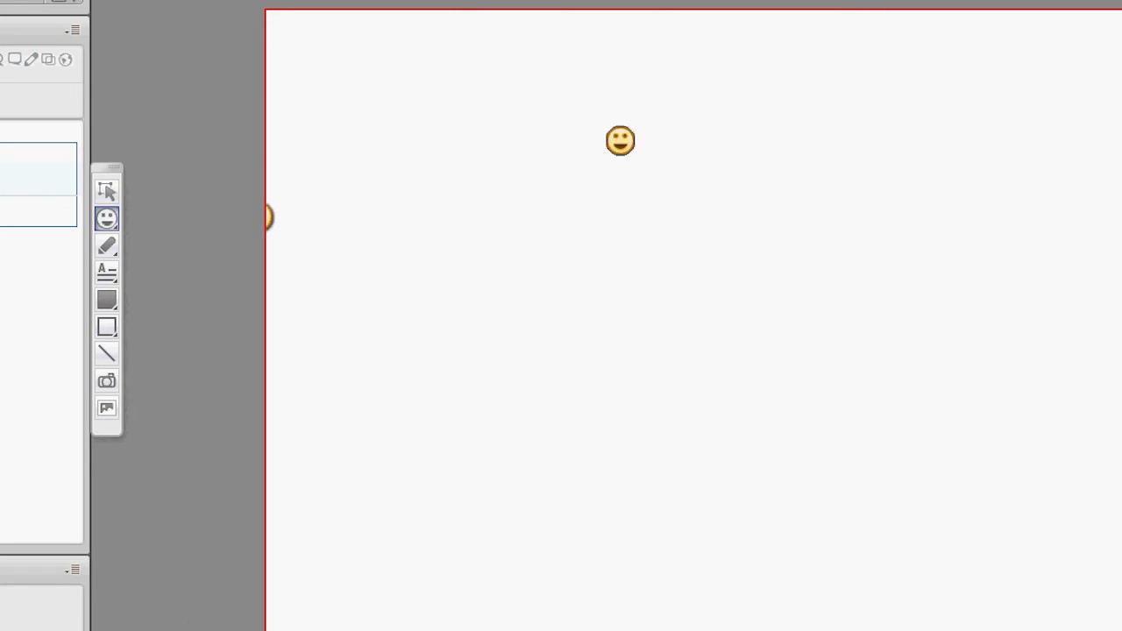
click(454, 113)
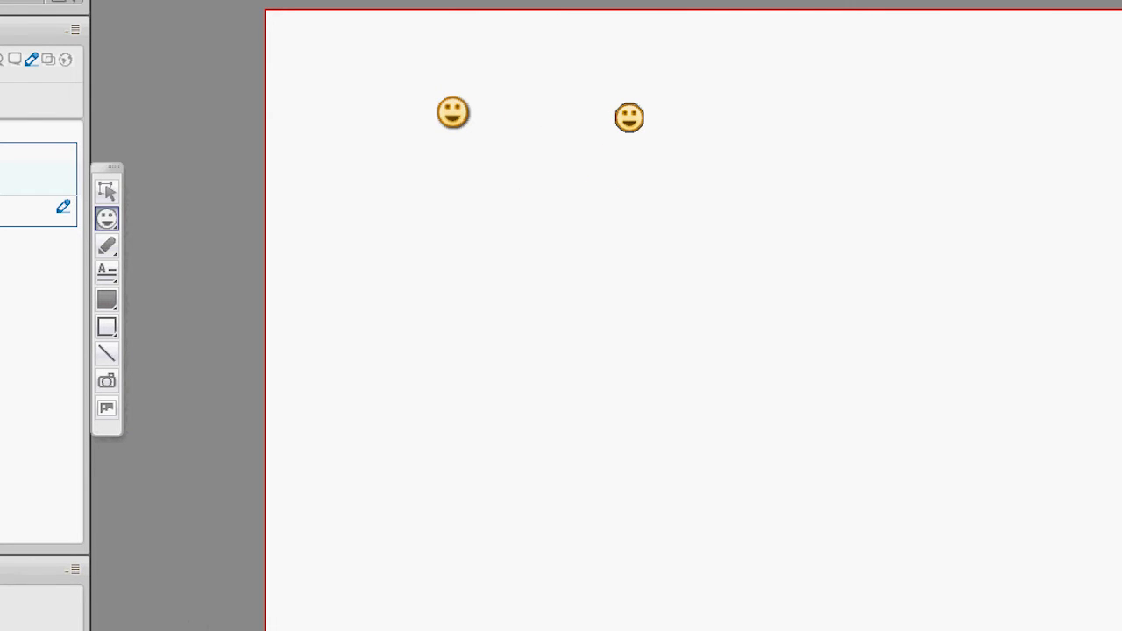
click(635, 111)
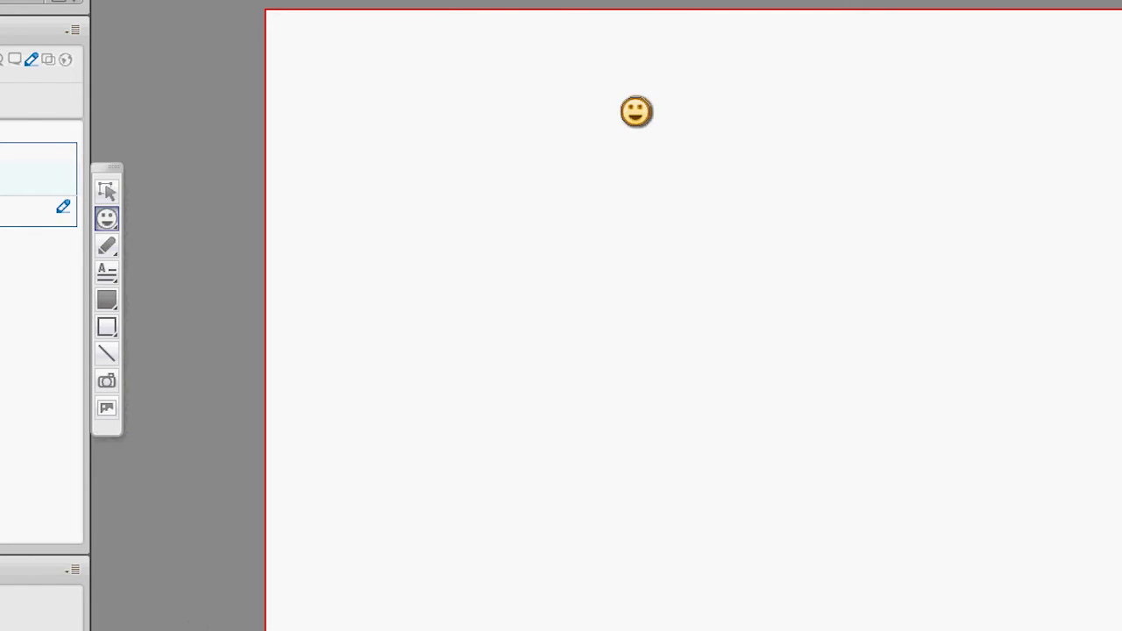
click(959, 107)
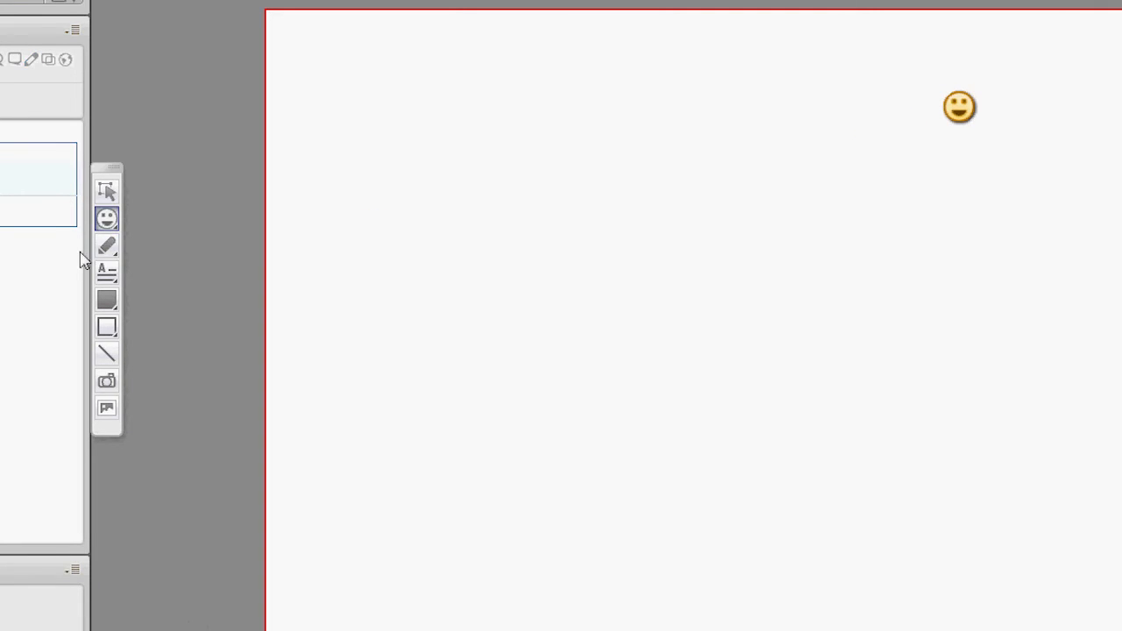
Step: Set the pencil to Stroke 6 and draw a small black dot near the page's upper-left corner
click(110, 250)
click(111, 252)
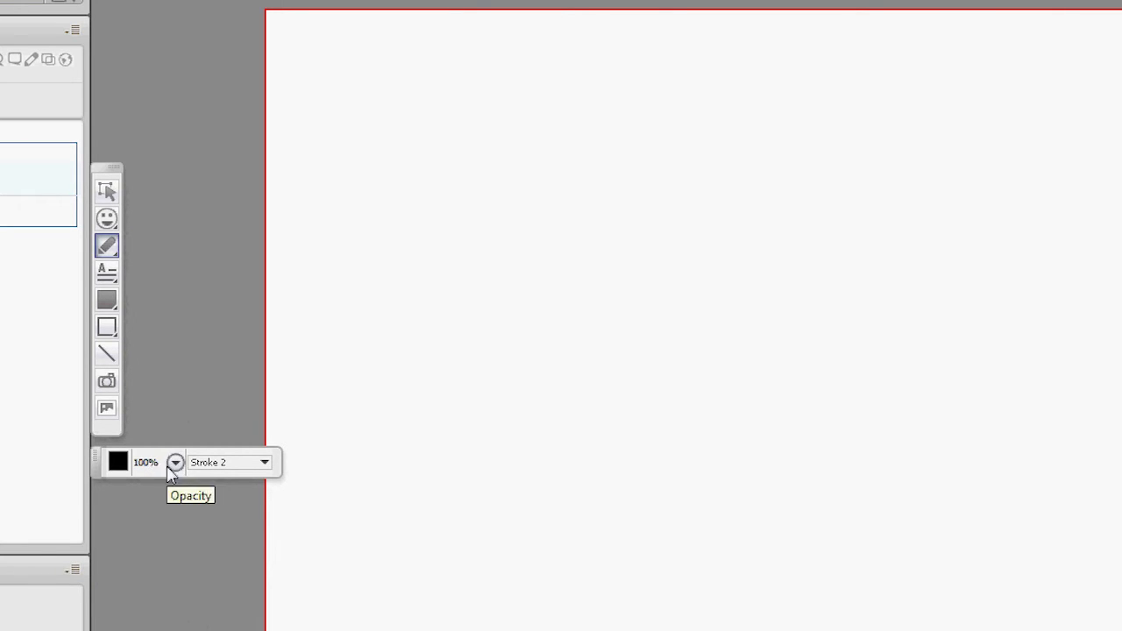
click(263, 463)
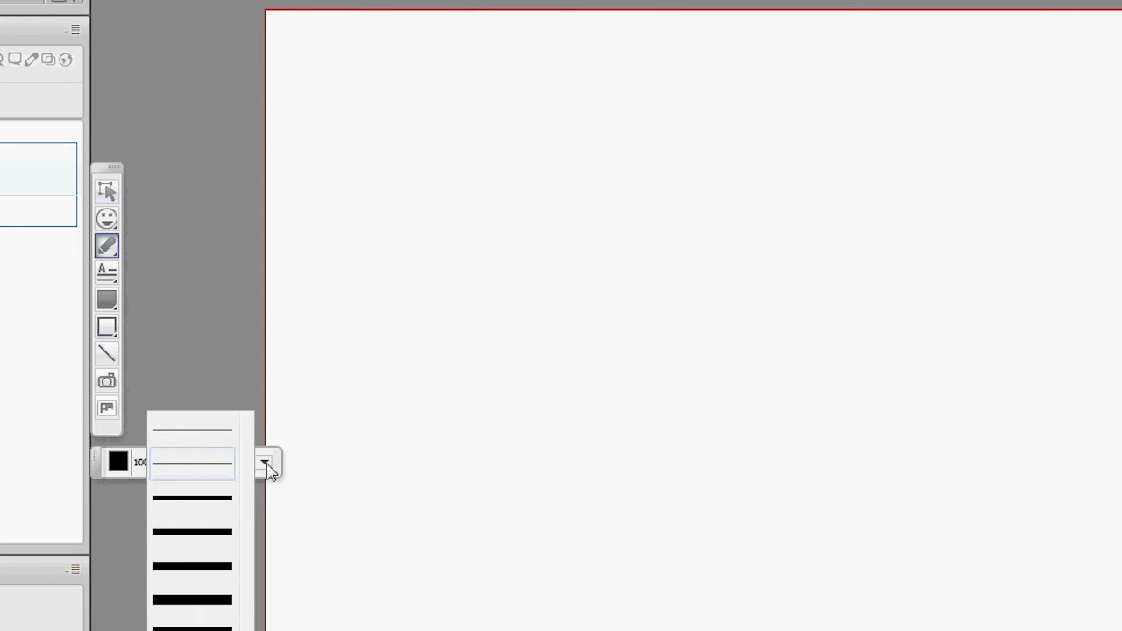
click(216, 529)
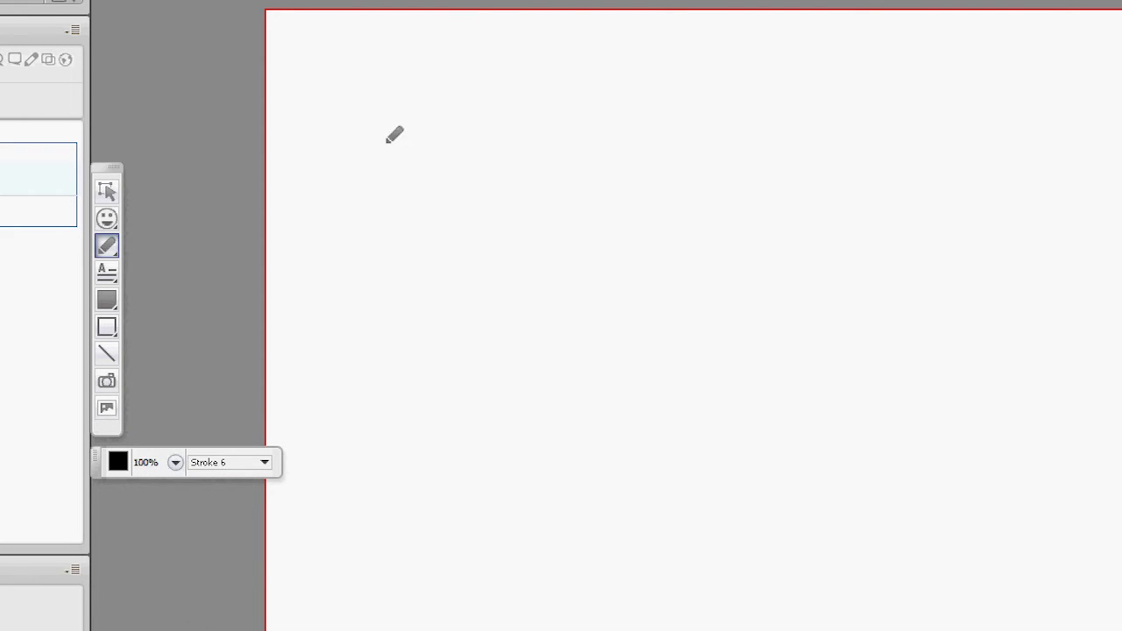
click(355, 115)
Step: Draw a long yellow highlighter stroke across the page below the black dot
click(109, 249)
click(133, 246)
drag(331, 178, 739, 224)
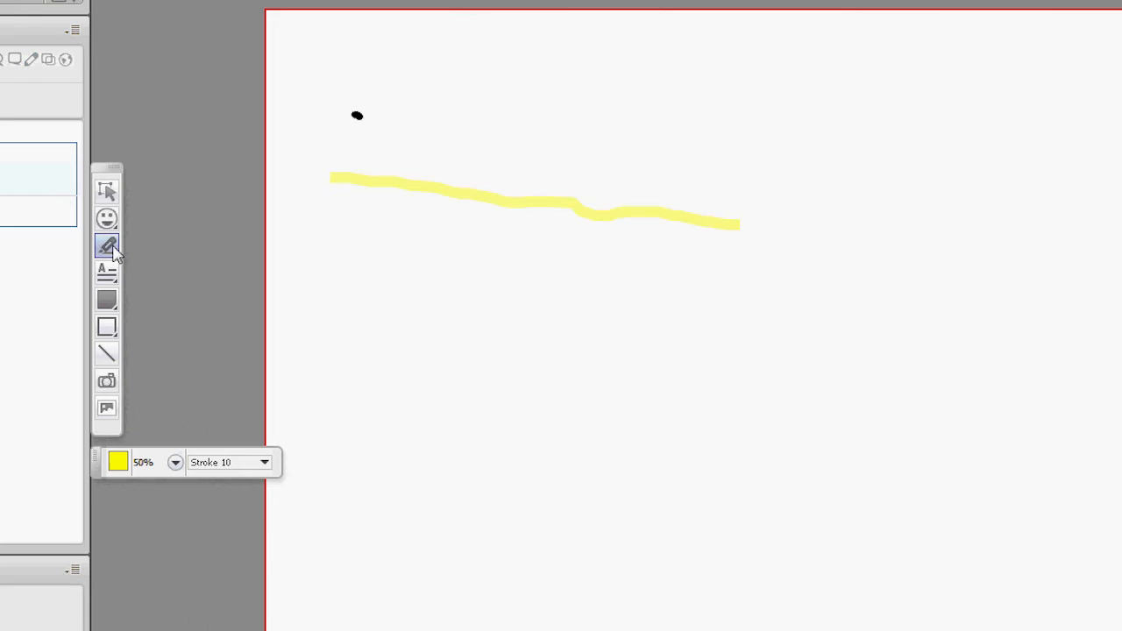
Step: Delete the yellow highlighter stroke and the black dot from the whiteboard
click(116, 197)
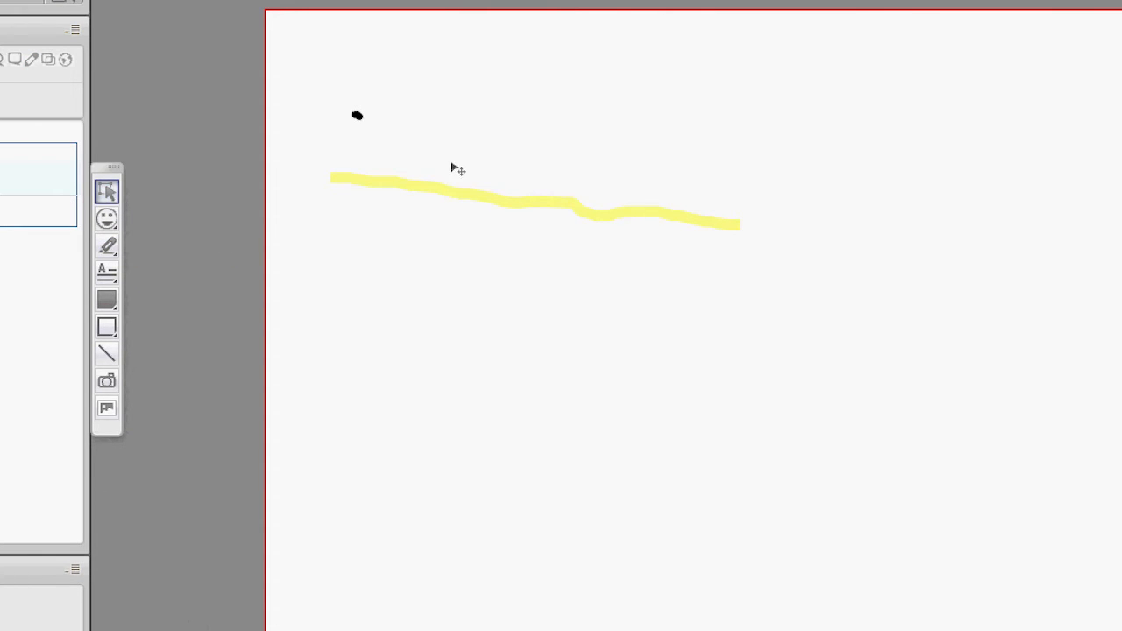
click(464, 198)
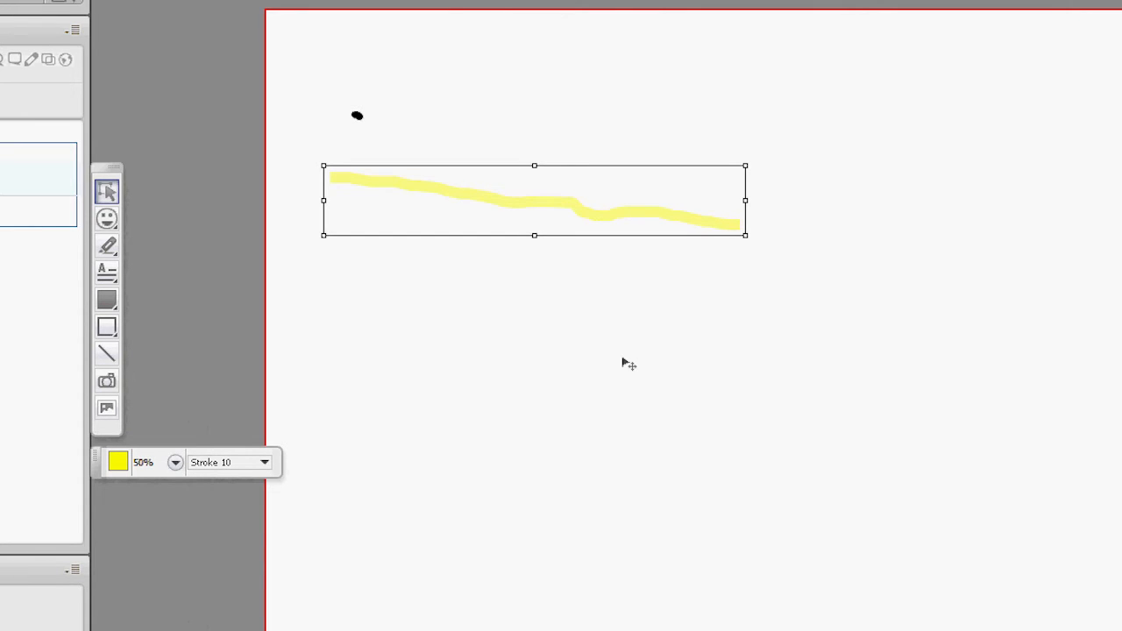
key(Delete)
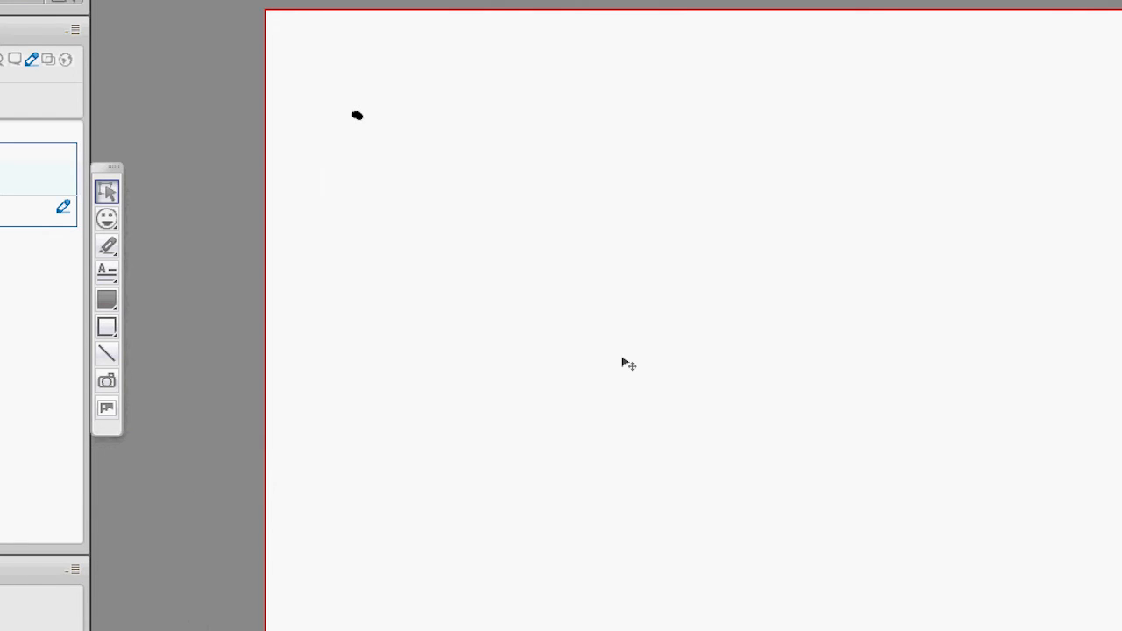
click(356, 115)
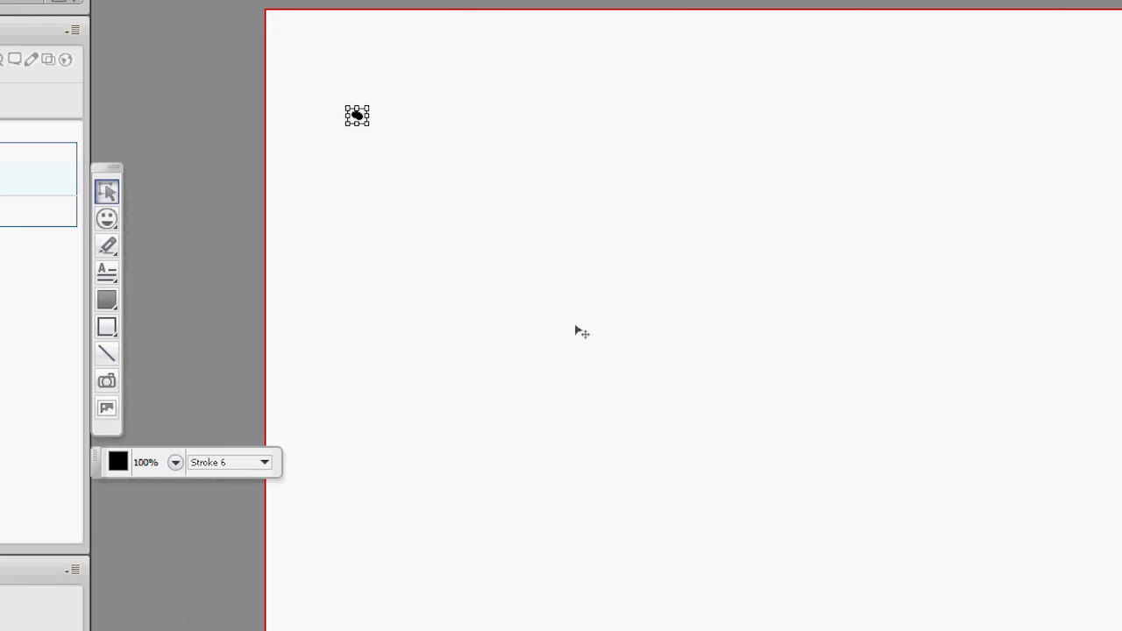
key(Delete)
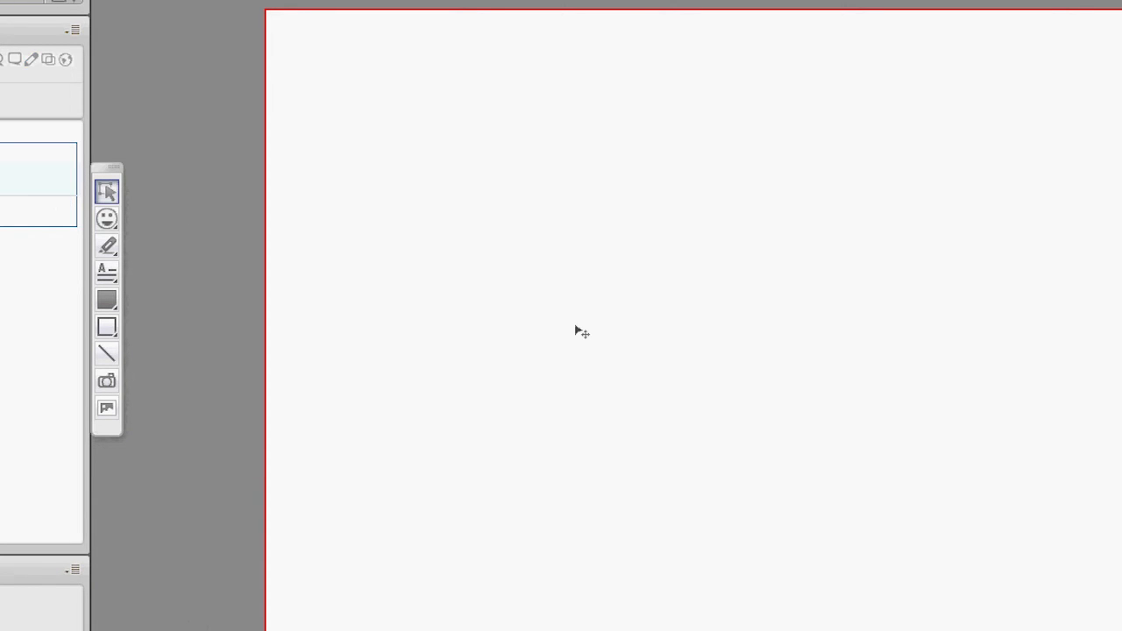
Step: Draw a framed text box in the upper part of the page and enter "Hello everyone!" in it
click(109, 245)
click(109, 246)
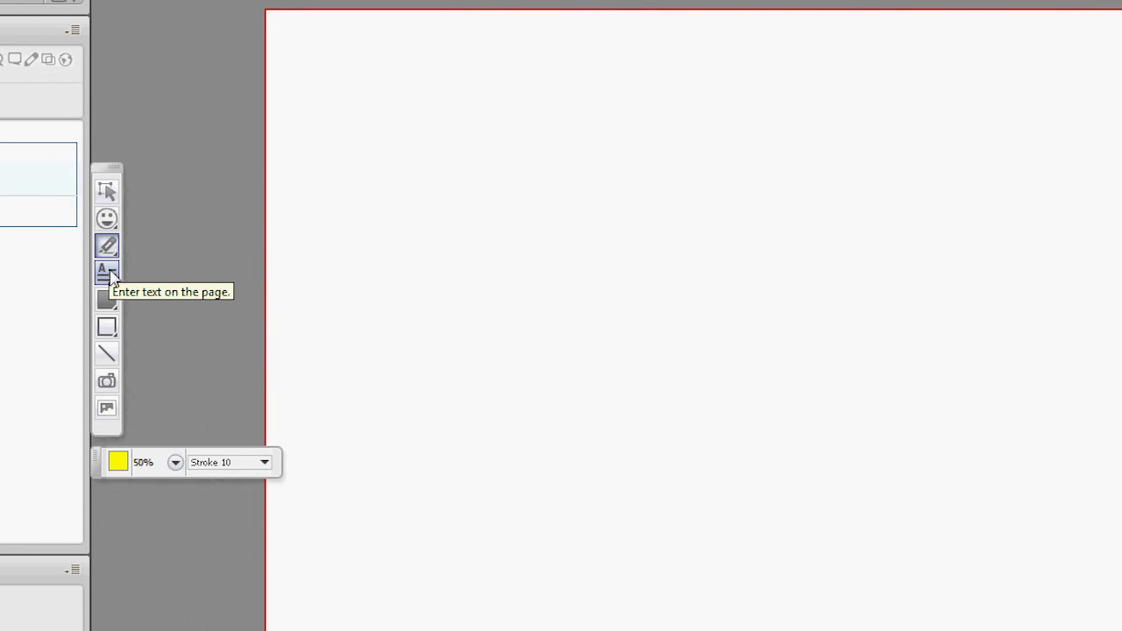
click(111, 277)
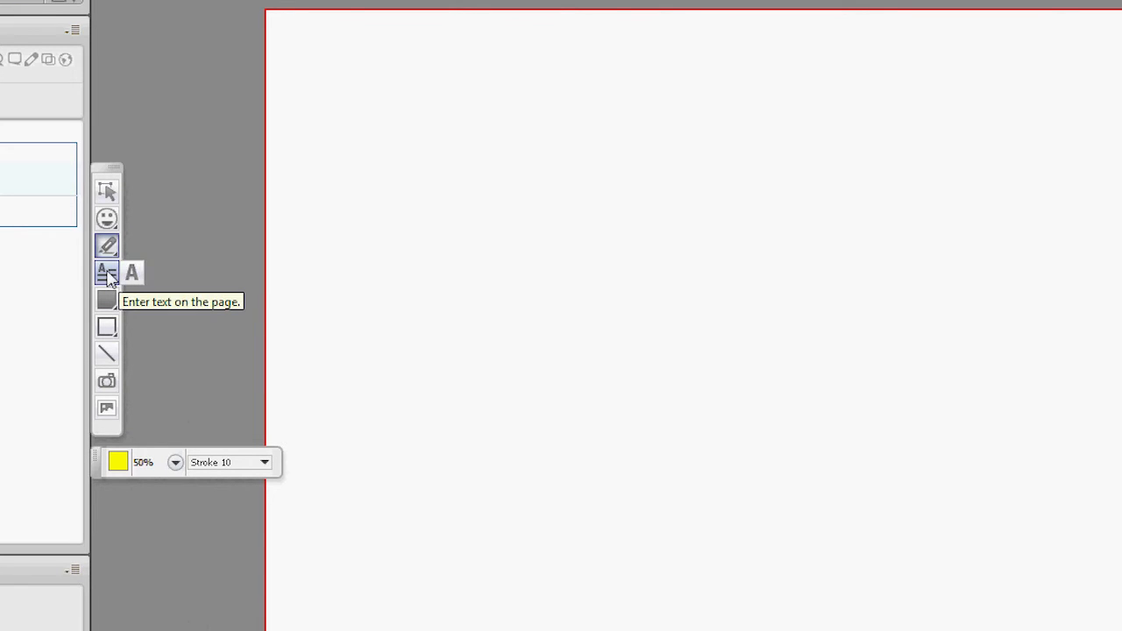
click(107, 273)
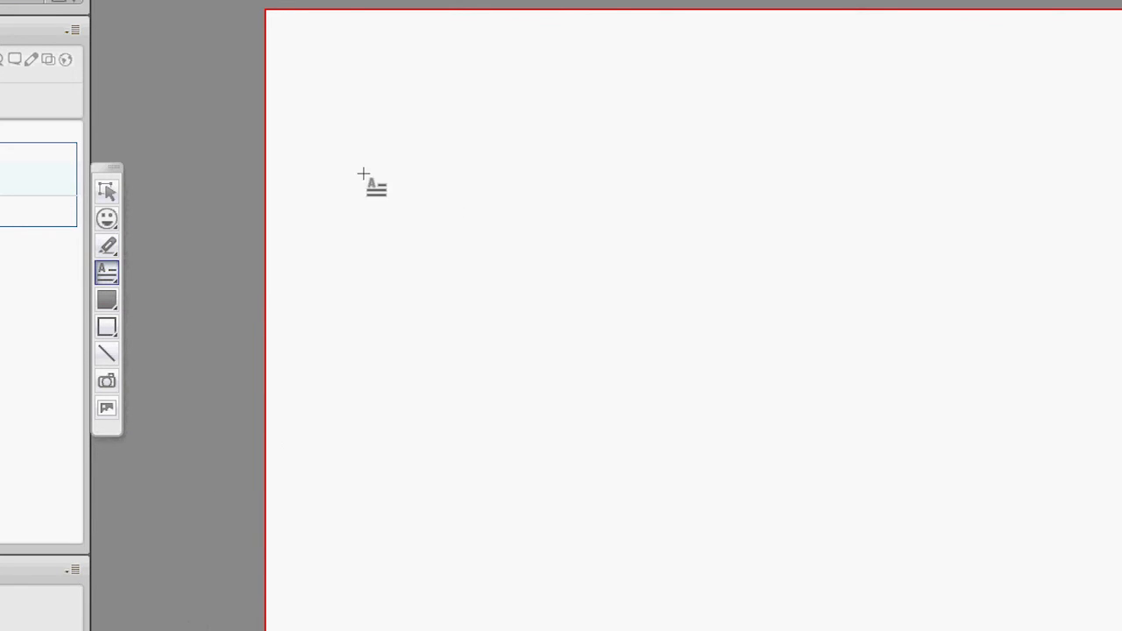
drag(339, 104, 800, 256)
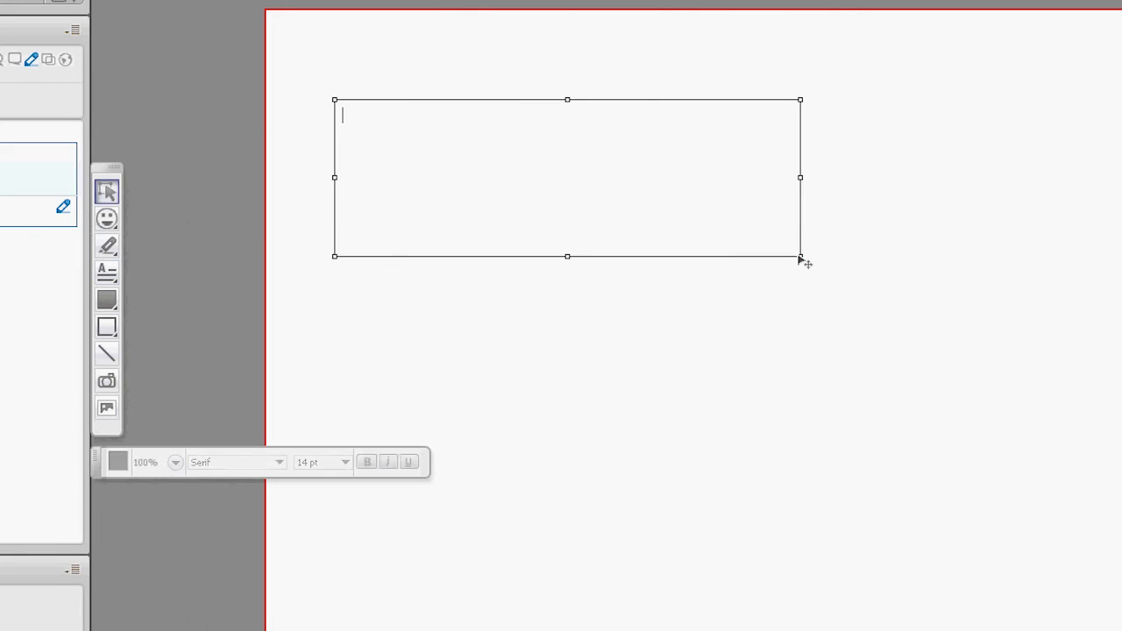
text(Hell)
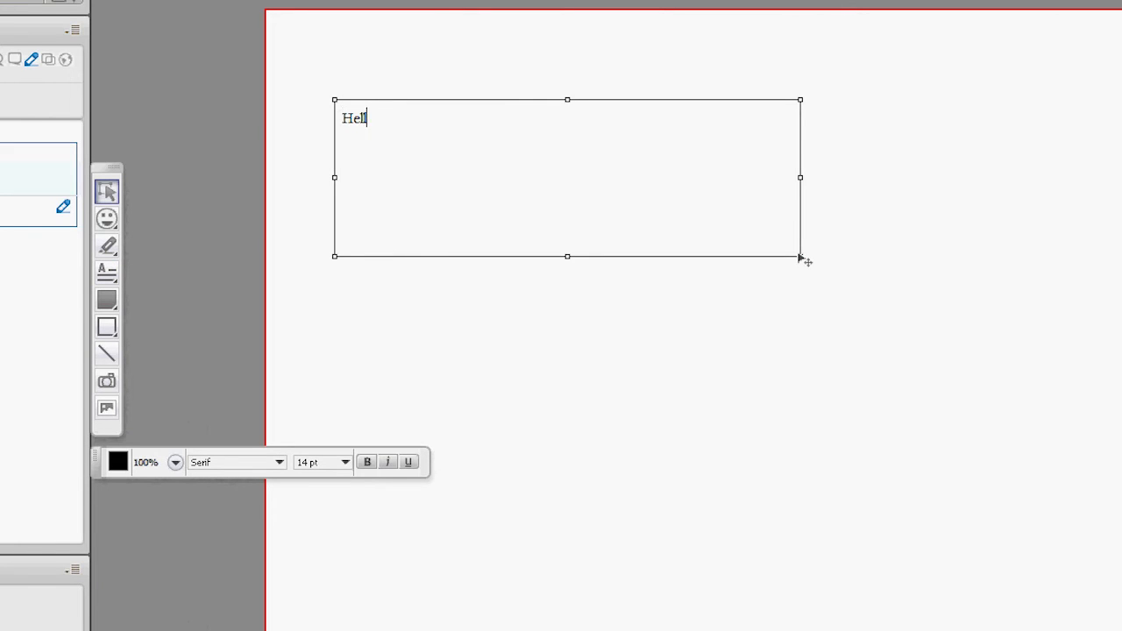
text(o everyone!)
key(Escape)
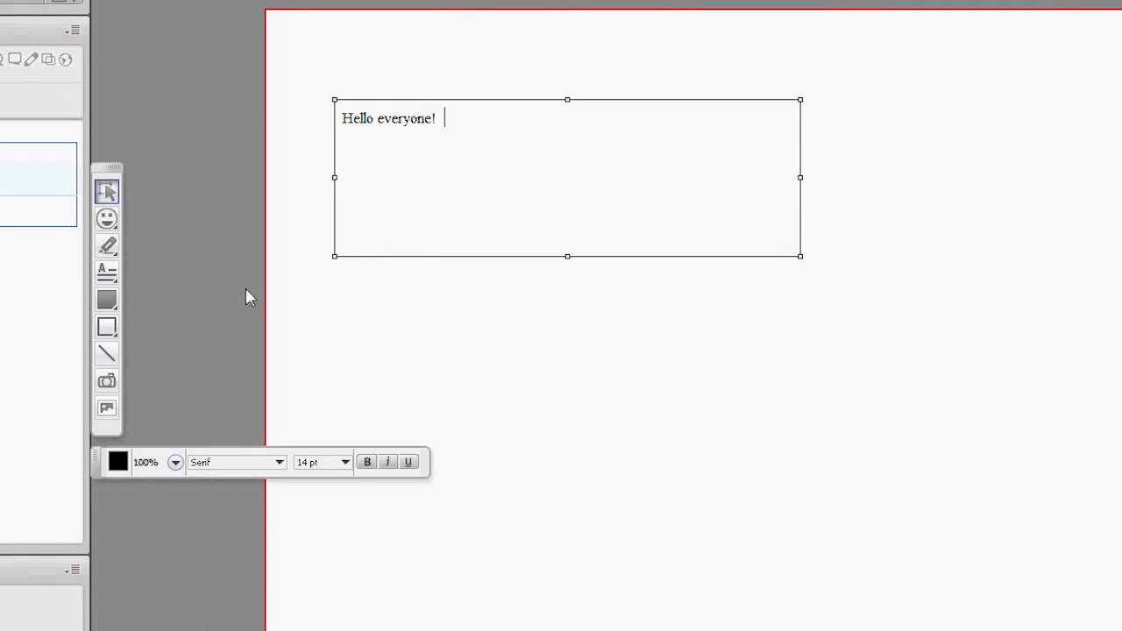
Step: Try the font, size, bold, italic and underline options for the text box
click(281, 462)
click(348, 462)
click(349, 462)
click(366, 462)
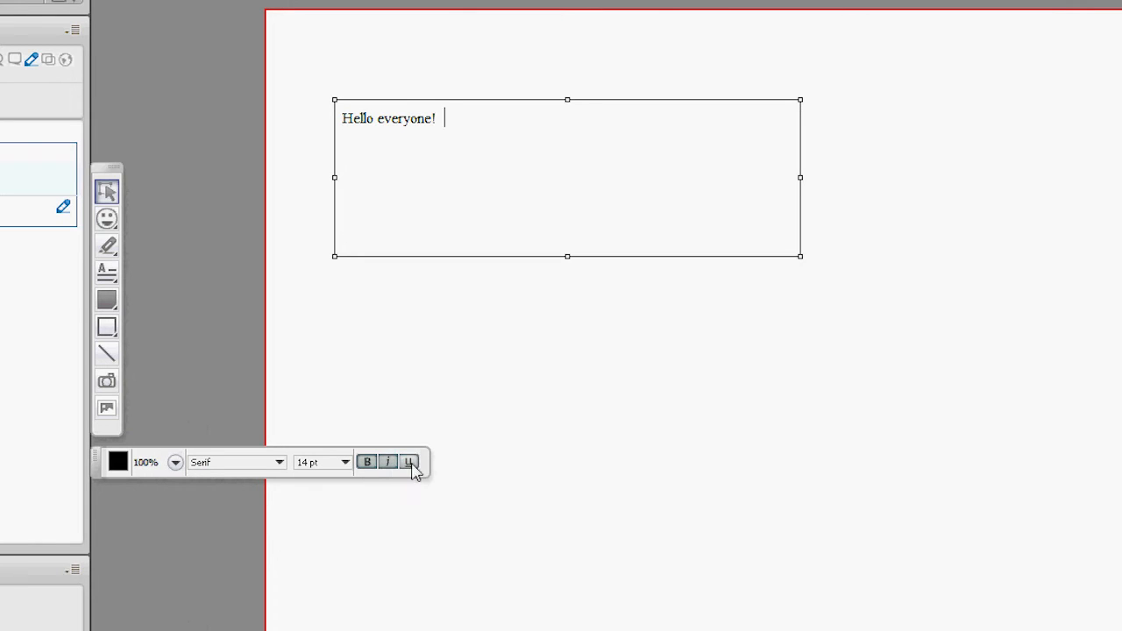
click(367, 462)
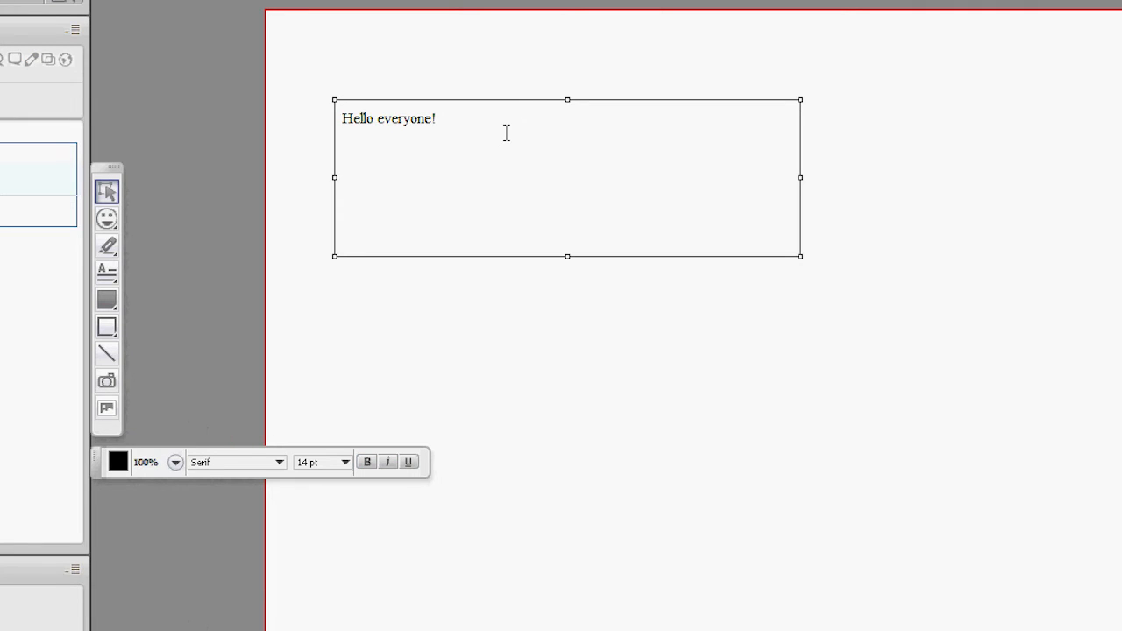
Step: Add "How is everyone?" after the greeting in the text box and set that phrase to 36 pt
text(How is everyone?)
drag(568, 117, 444, 118)
click(346, 462)
click(302, 528)
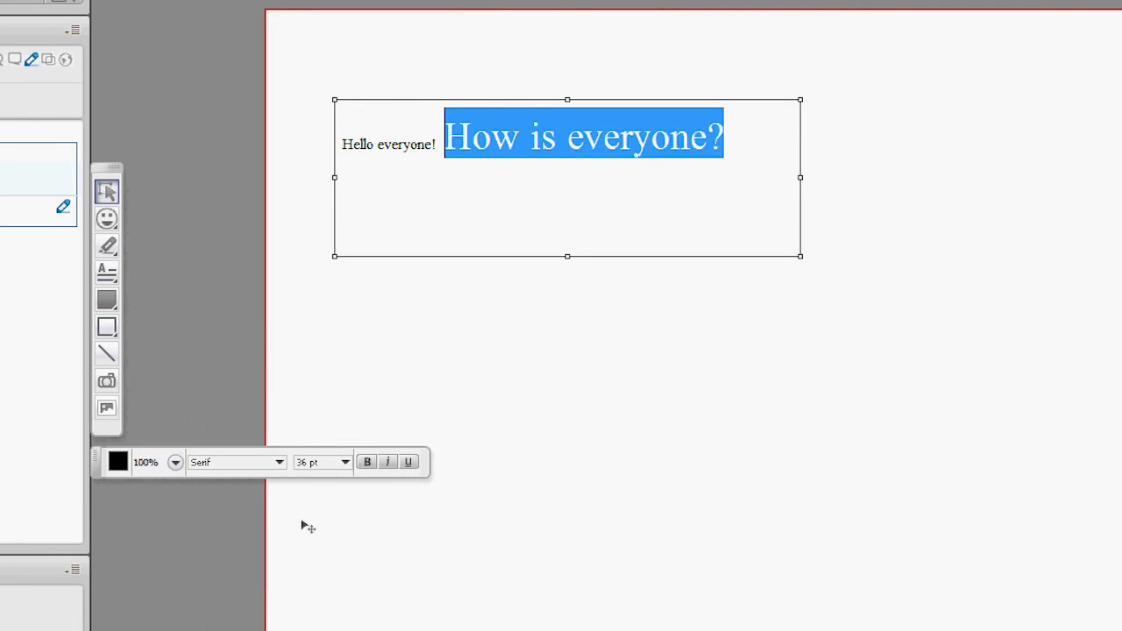
Step: Make the phrase "How is everyone?" bold and color it orange-red
click(368, 463)
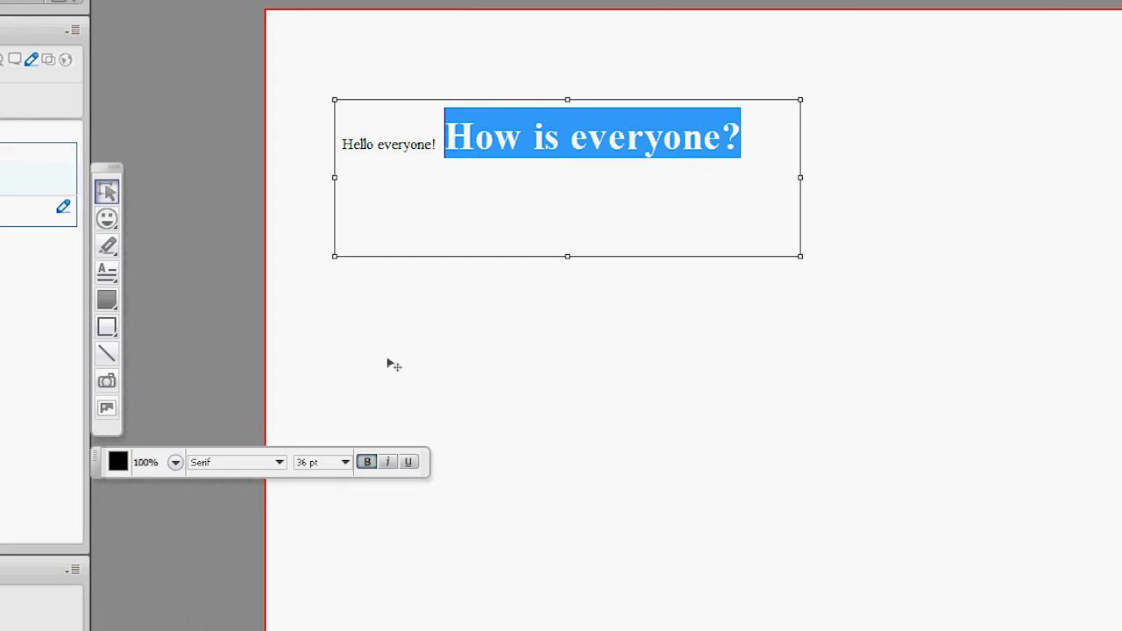
click(118, 462)
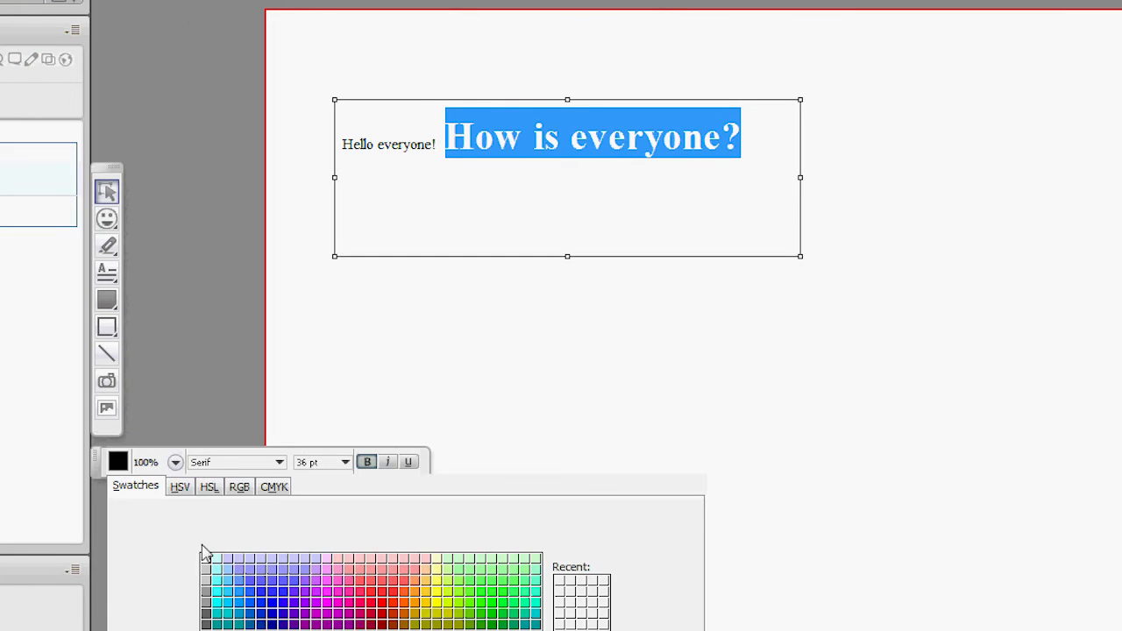
click(402, 600)
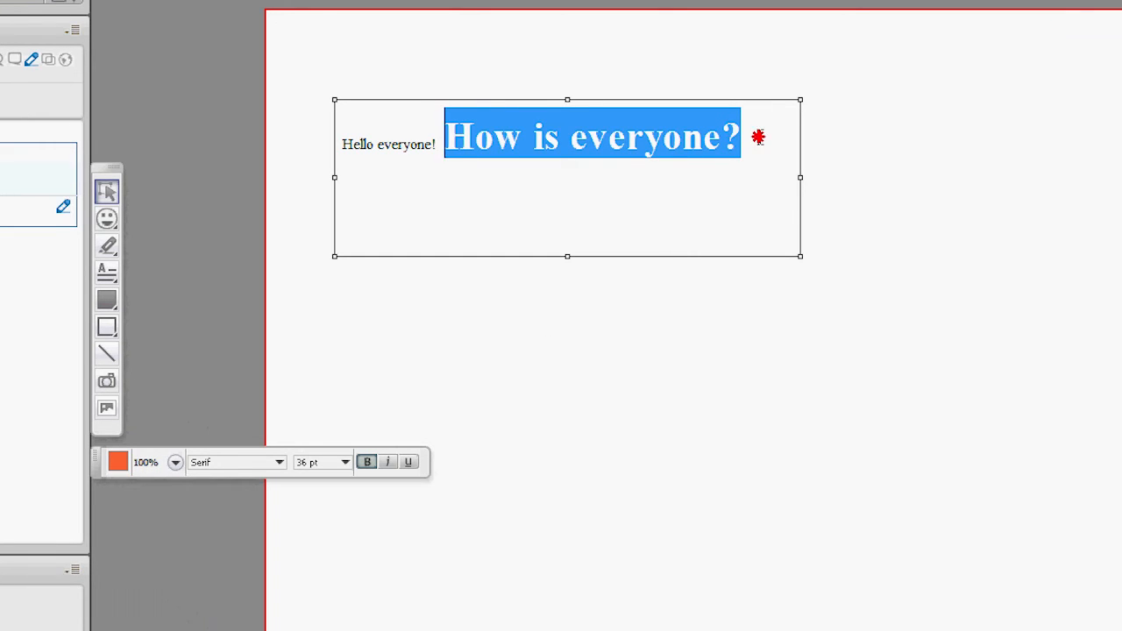
click(694, 203)
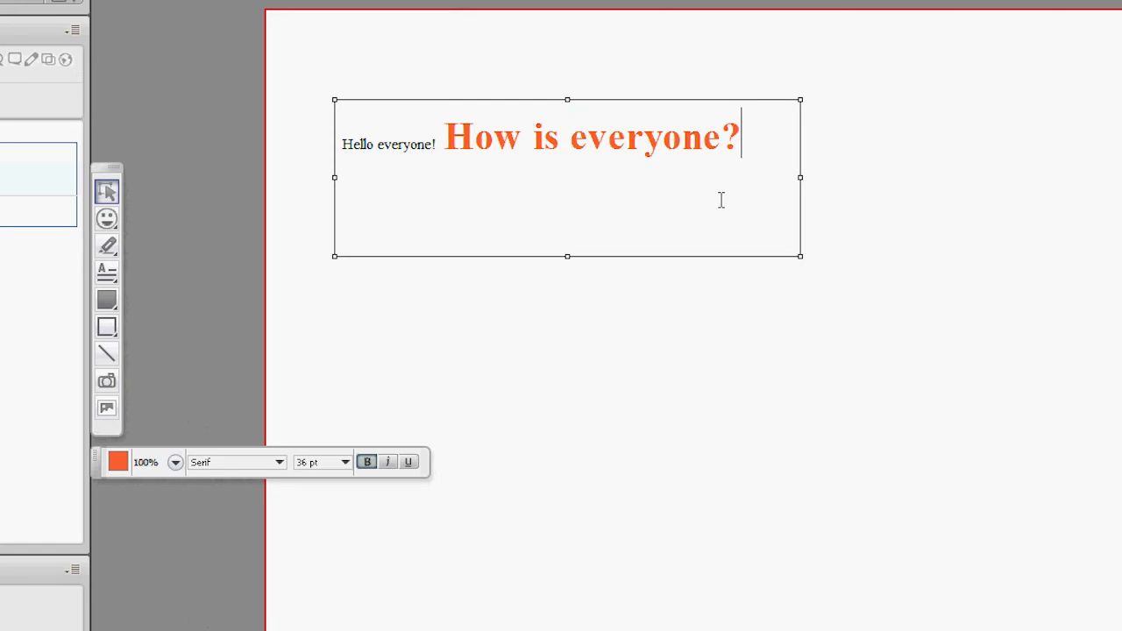
text(I)
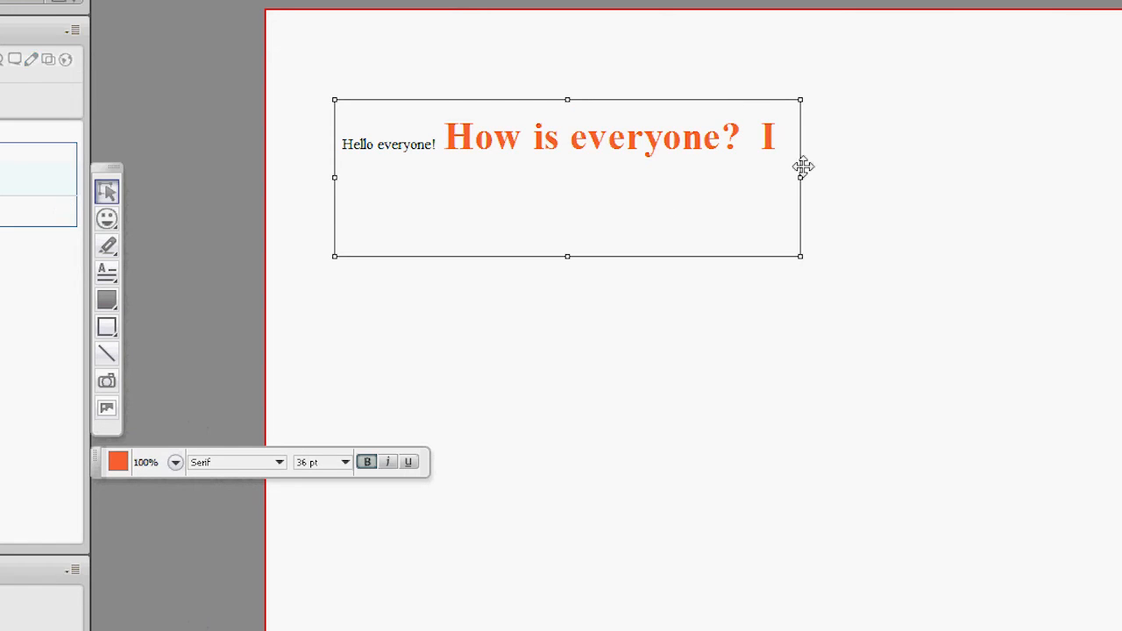
key(BackSpace)
key(BackSpace)
Step: Shrink the text box to a slightly narrower frame about half as tall and scroll to the end of its text
drag(797, 254, 758, 176)
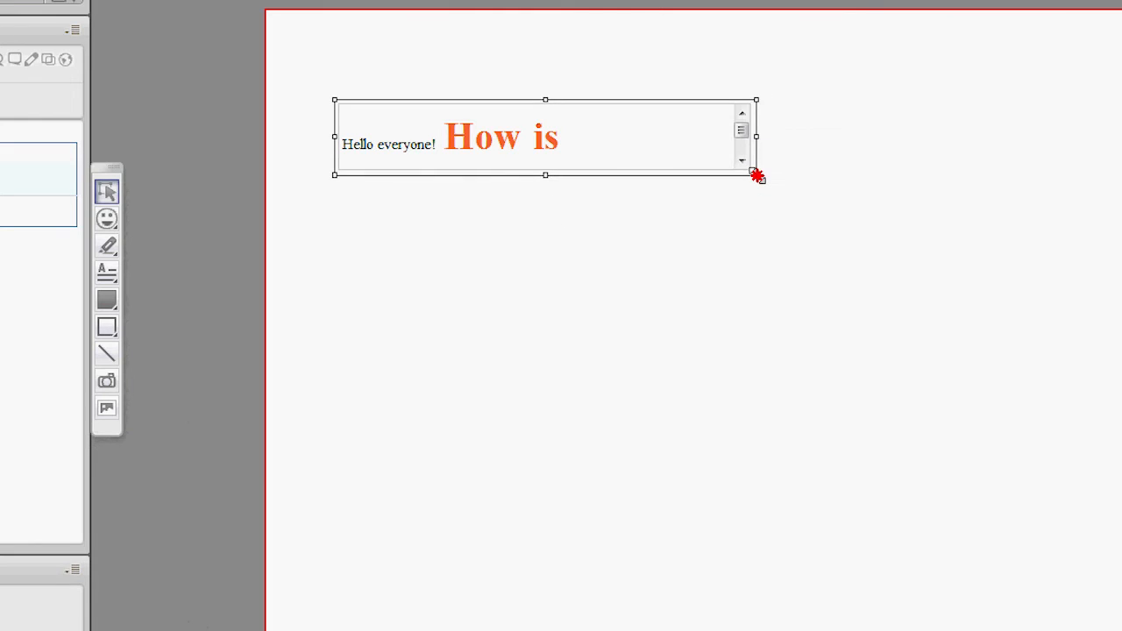
click(742, 161)
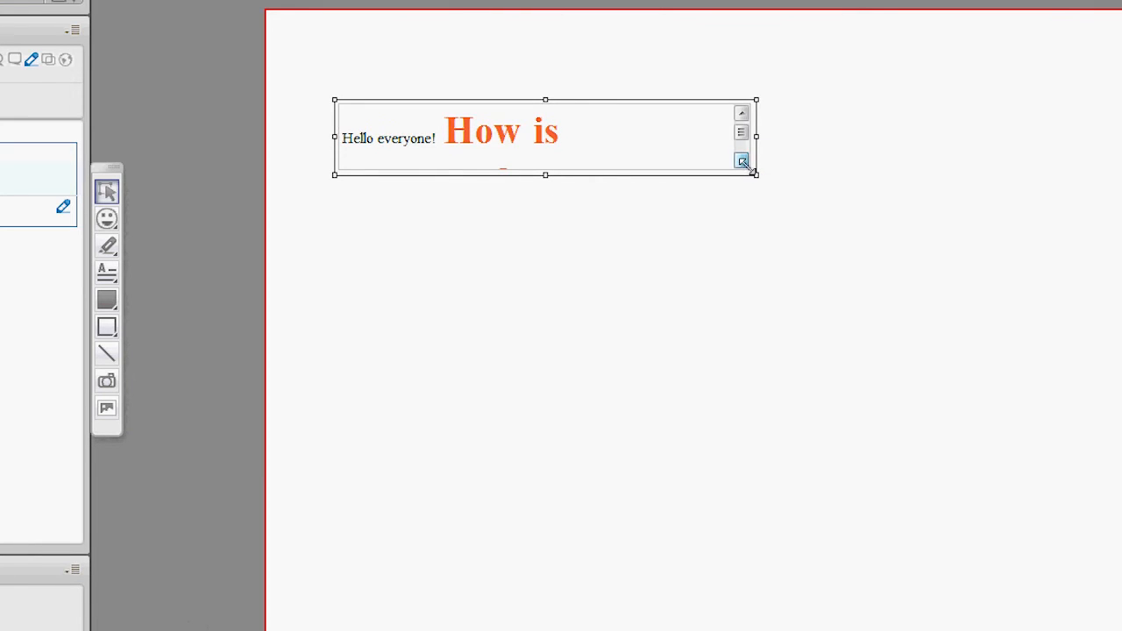
click(742, 161)
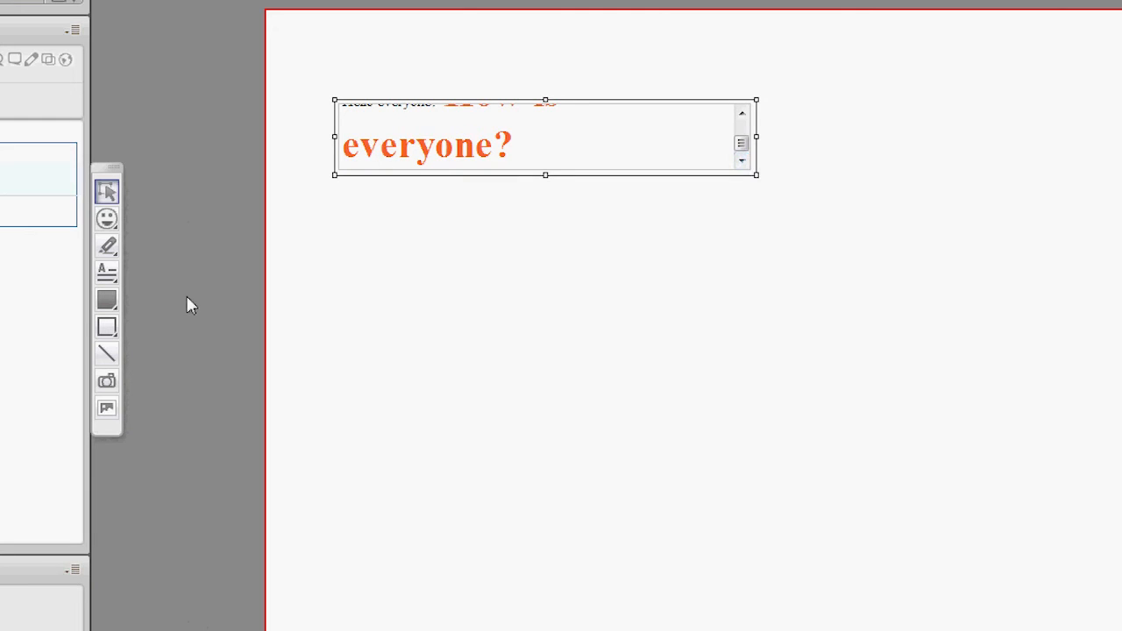
Step: Add the single-line text "Remember this for the test!" on the whiteboard below the existing text box
click(116, 275)
click(132, 273)
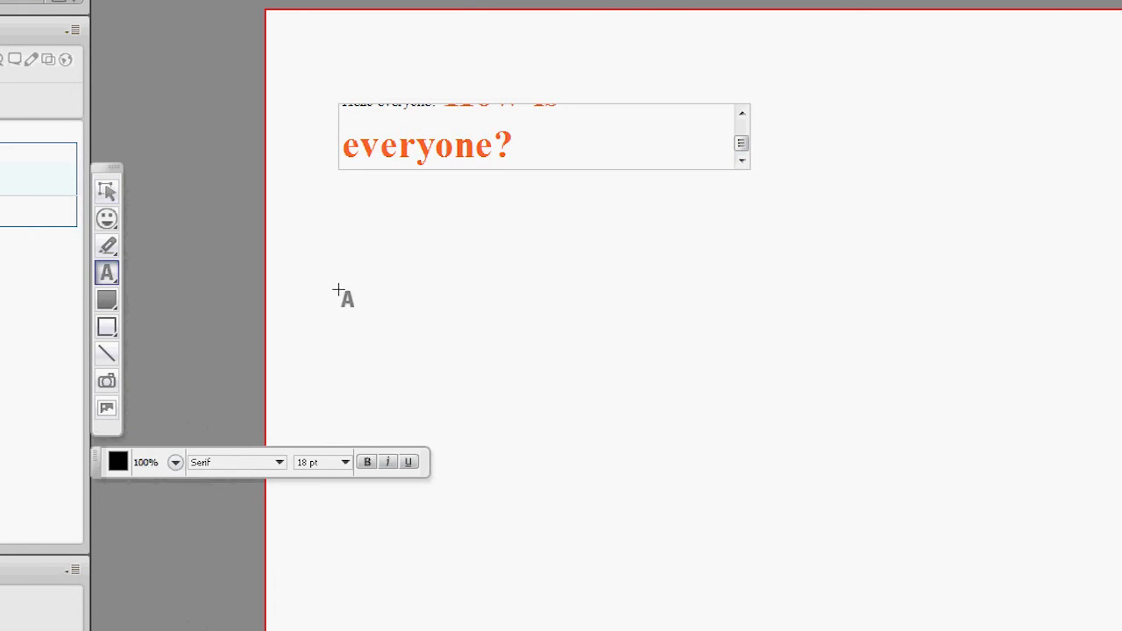
click(412, 317)
text(Remember)
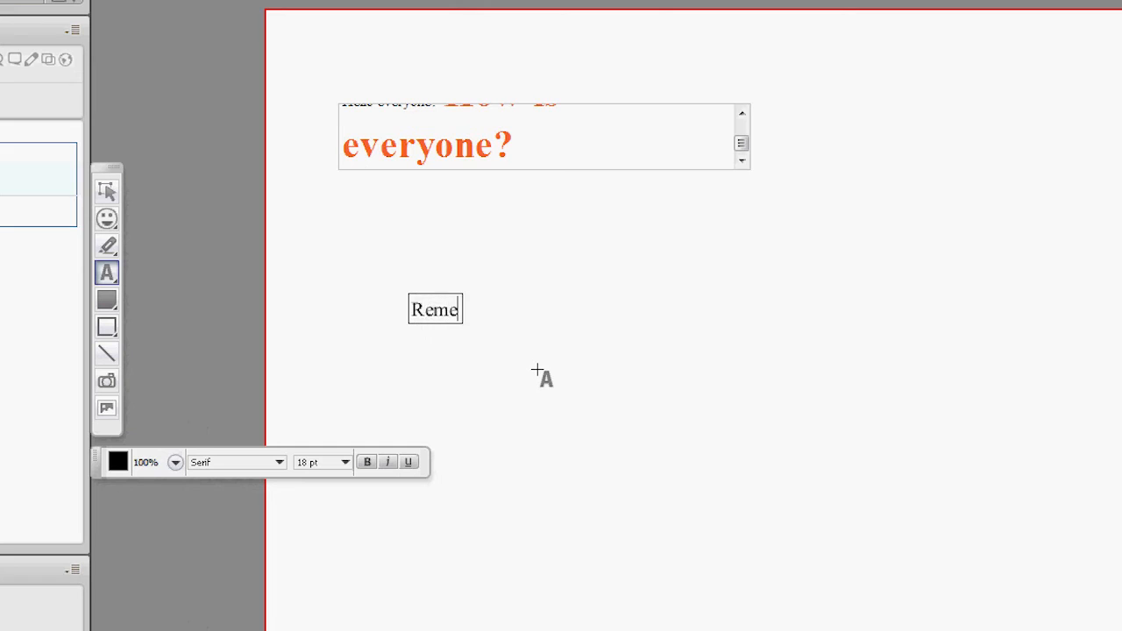
text(fo)
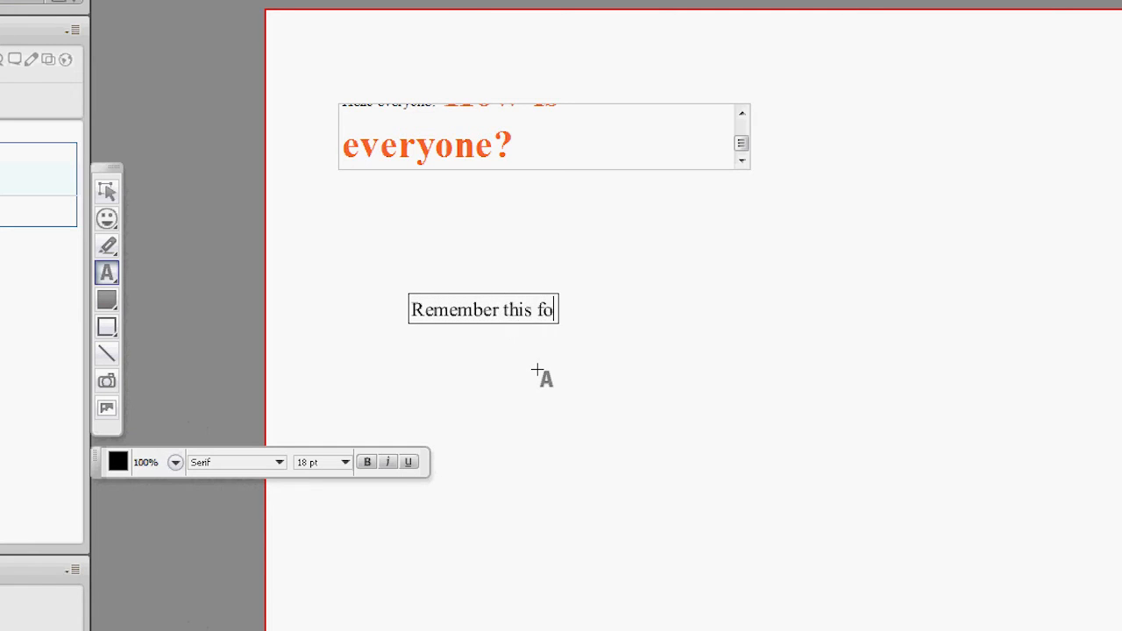
text(r the test)
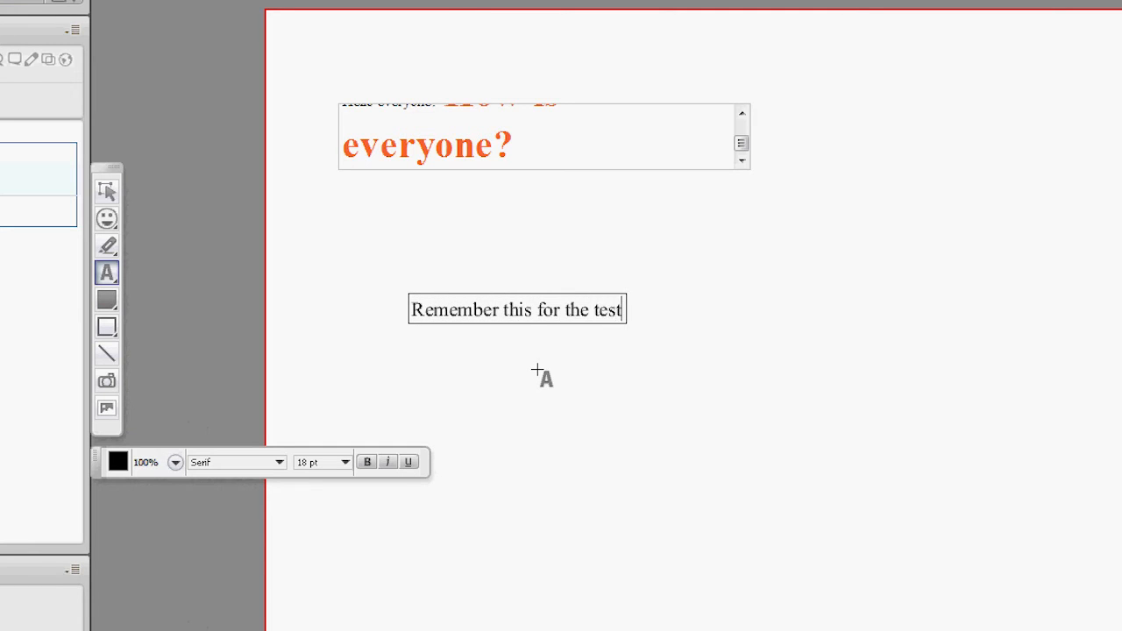
text(!)
key(Return)
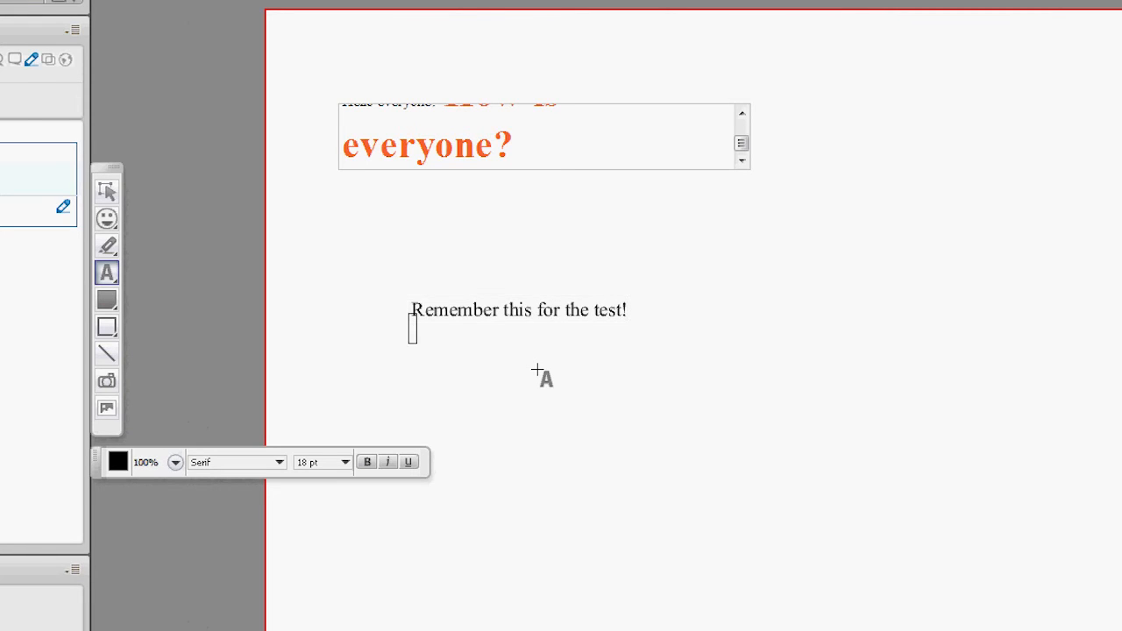
Step: Move the line "Remember this for the test!" up to just beneath the text box
click(107, 193)
drag(493, 312, 471, 193)
click(590, 358)
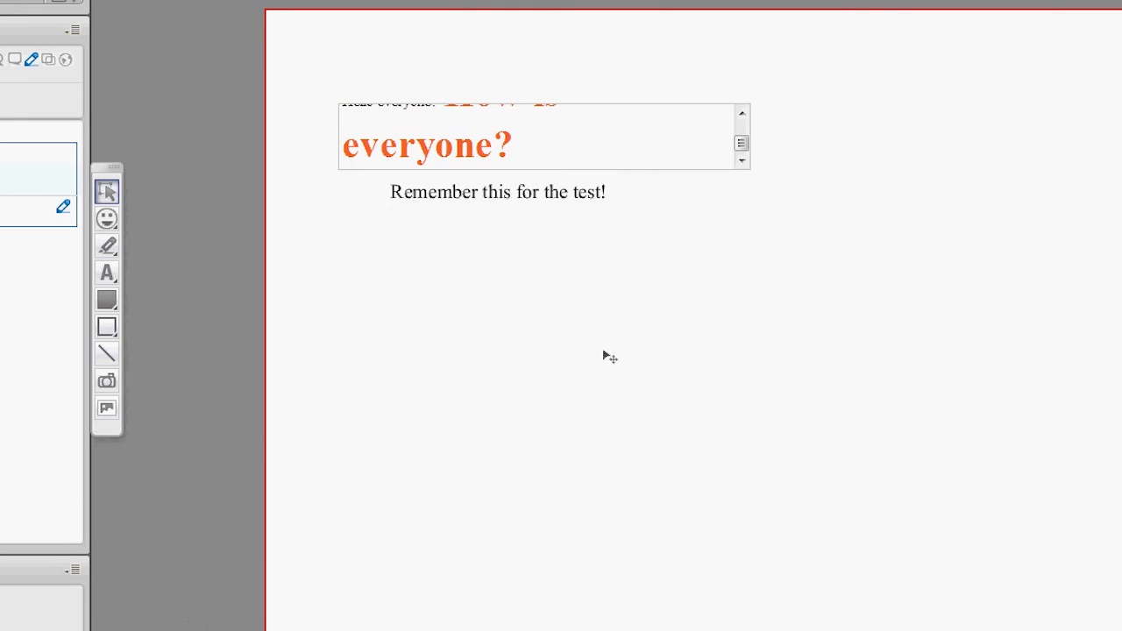
Step: Draw a wide filled blue rectangle over the line "Remember this for the test!"
click(110, 303)
click(114, 308)
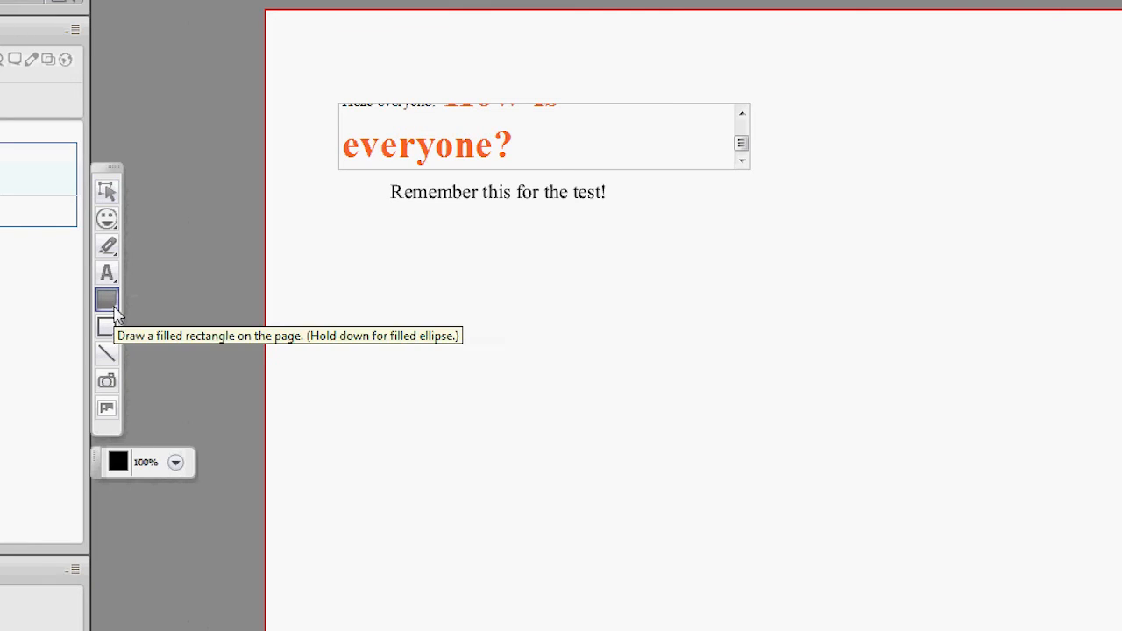
click(119, 462)
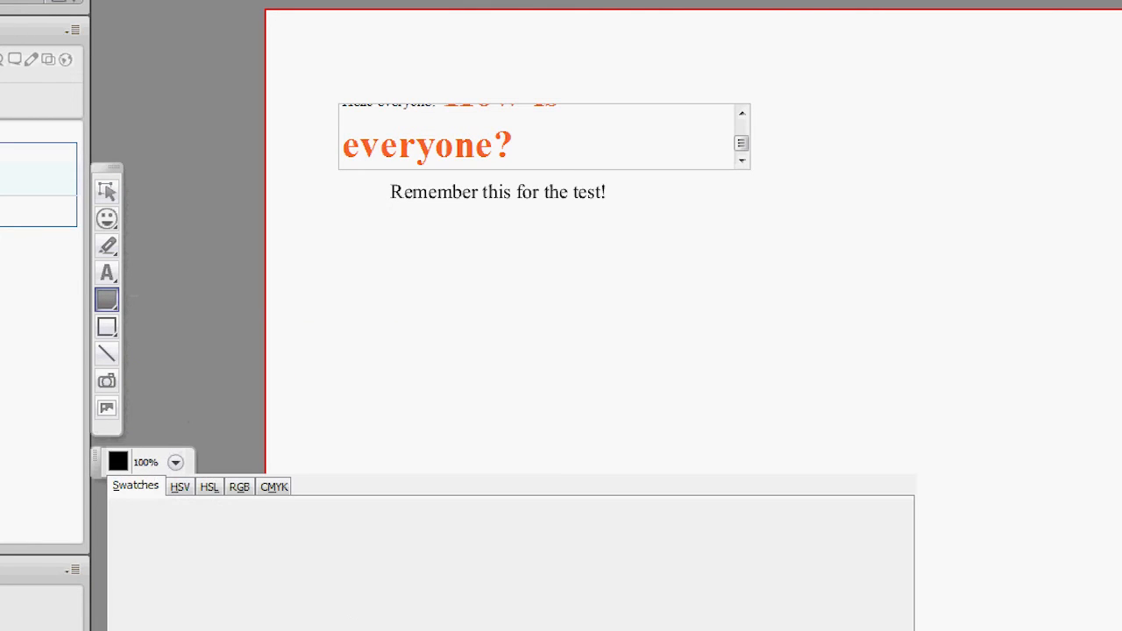
click(377, 579)
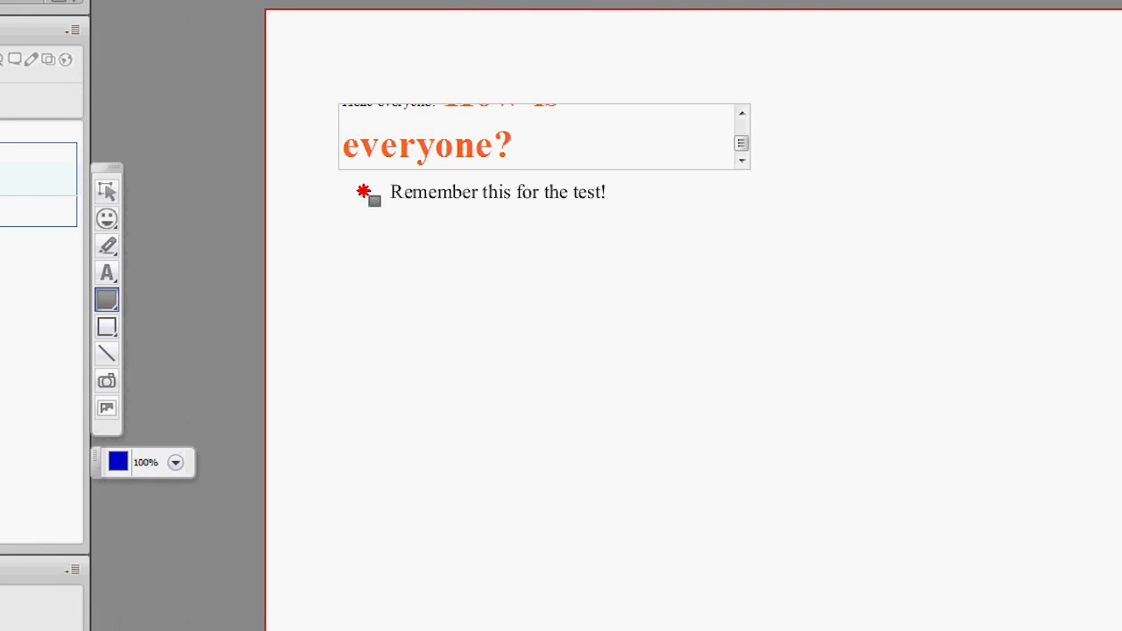
drag(369, 178, 674, 270)
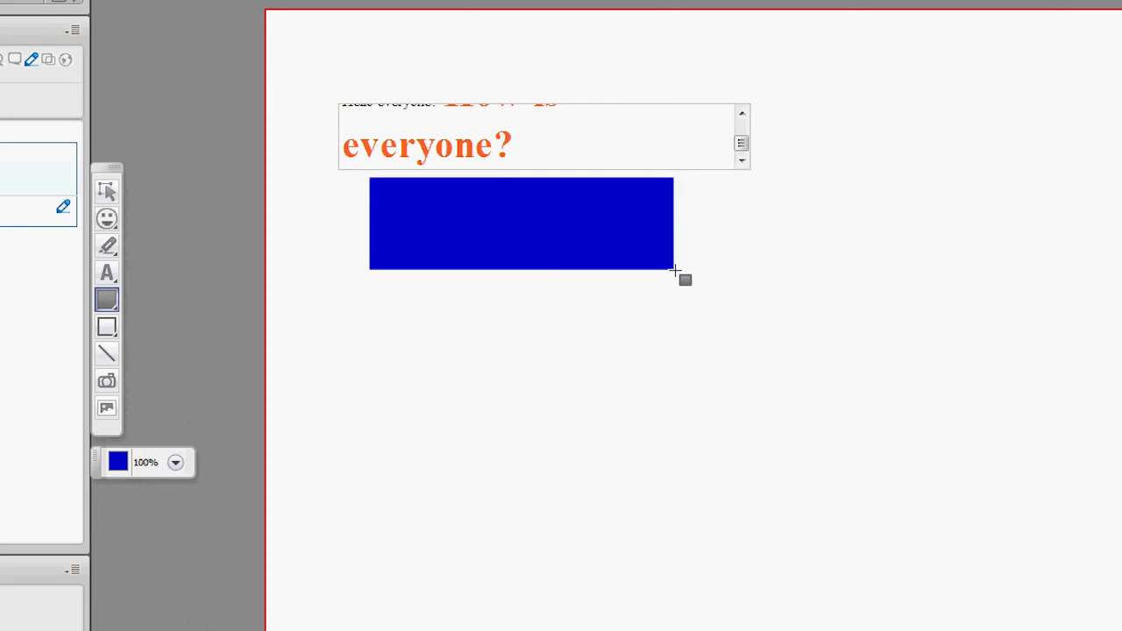
Step: Draw a black unfilled ellipse that overlaps the blue rectangle and extends below it
click(116, 335)
click(130, 329)
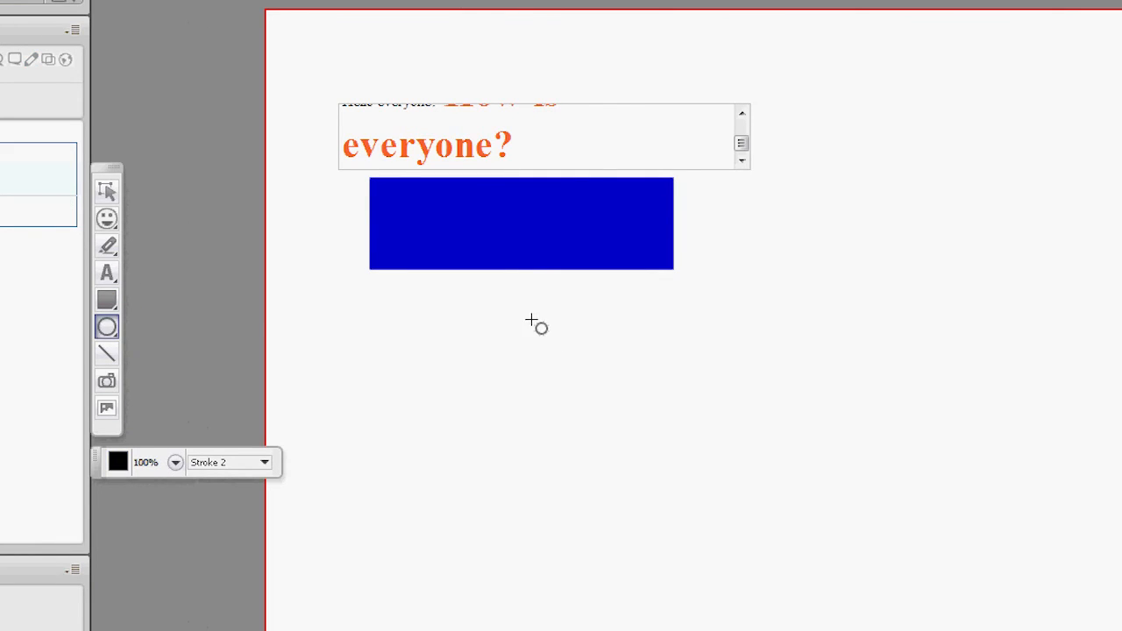
mouse_move(456, 185)
mouse_down()
mouse_move(664, 339)
mouse_move(646, 389)
mouse_up()
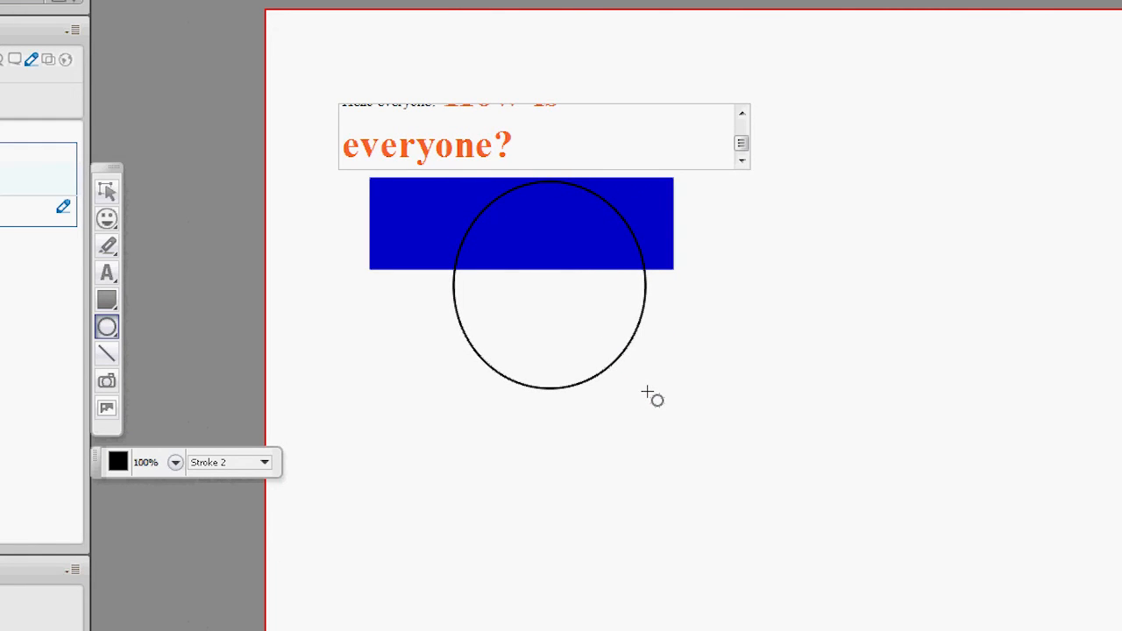
Step: Move the blue rectangle to the right, off the text line, and the ellipse down and left below the text
click(107, 192)
drag(395, 233, 721, 293)
drag(593, 376, 441, 313)
Step: Draw a straight black diagonal line below the ellipse and delete it
click(107, 354)
drag(351, 488, 771, 630)
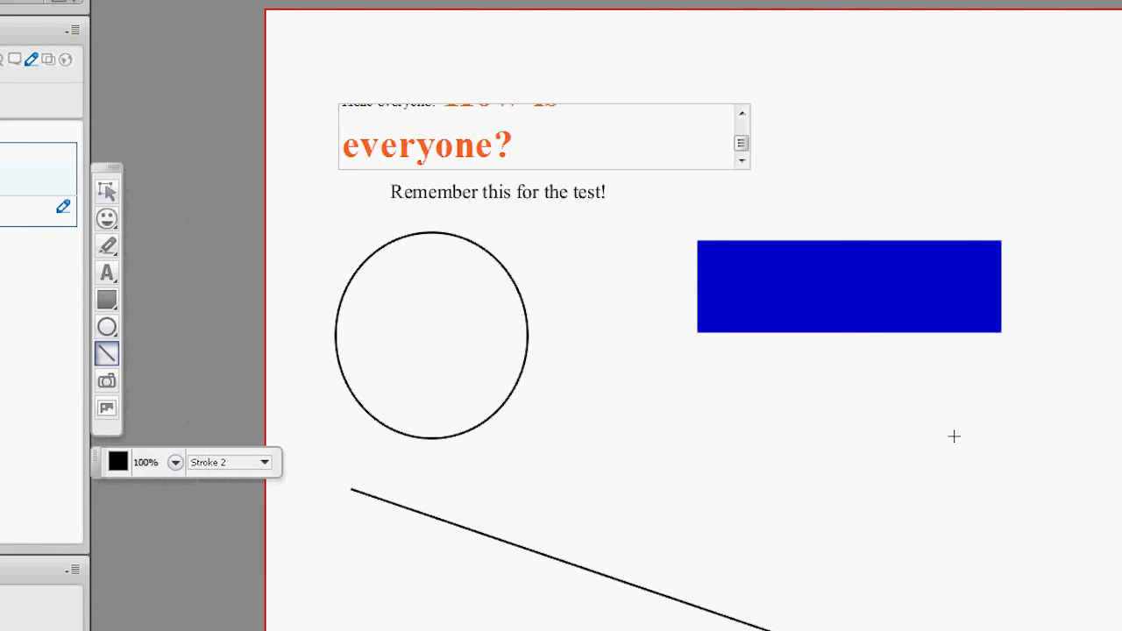
click(106, 194)
click(106, 193)
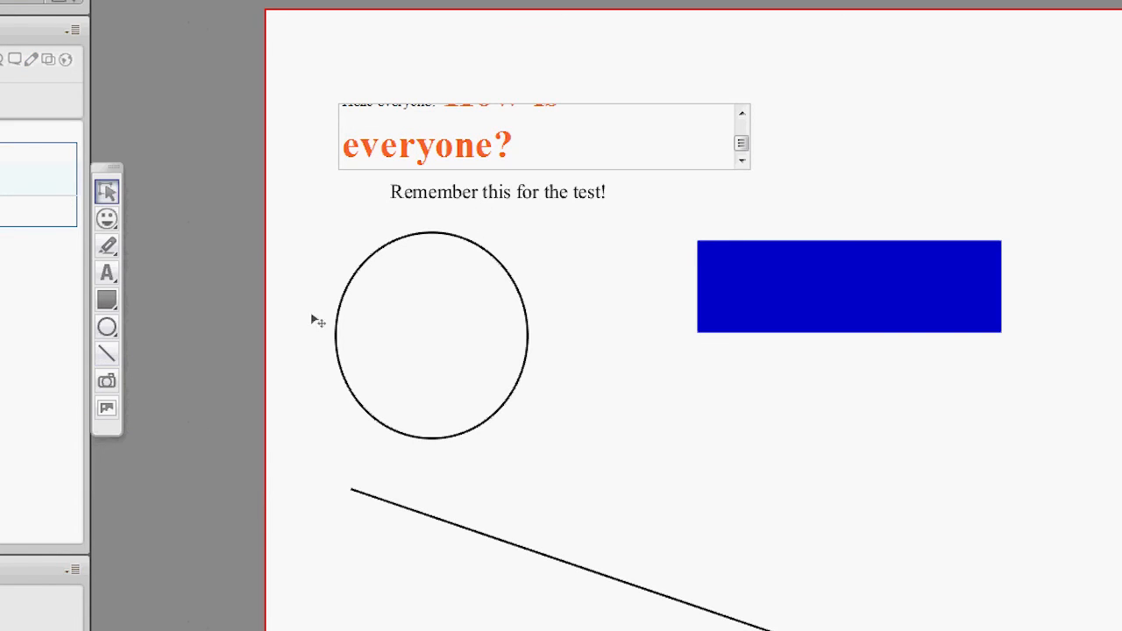
click(474, 533)
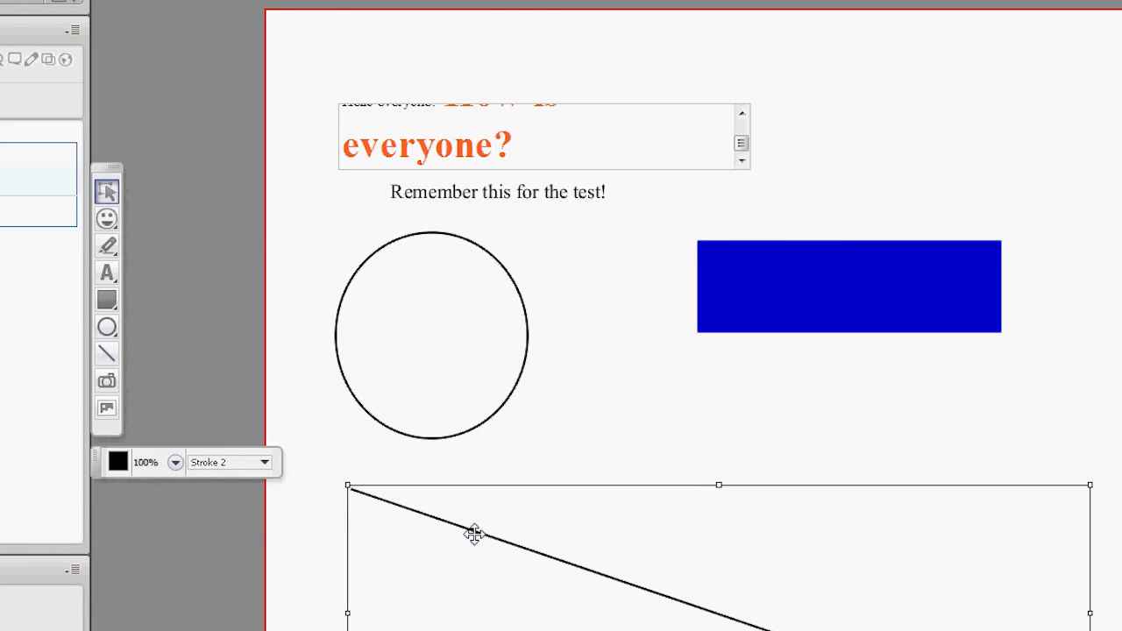
key(Delete)
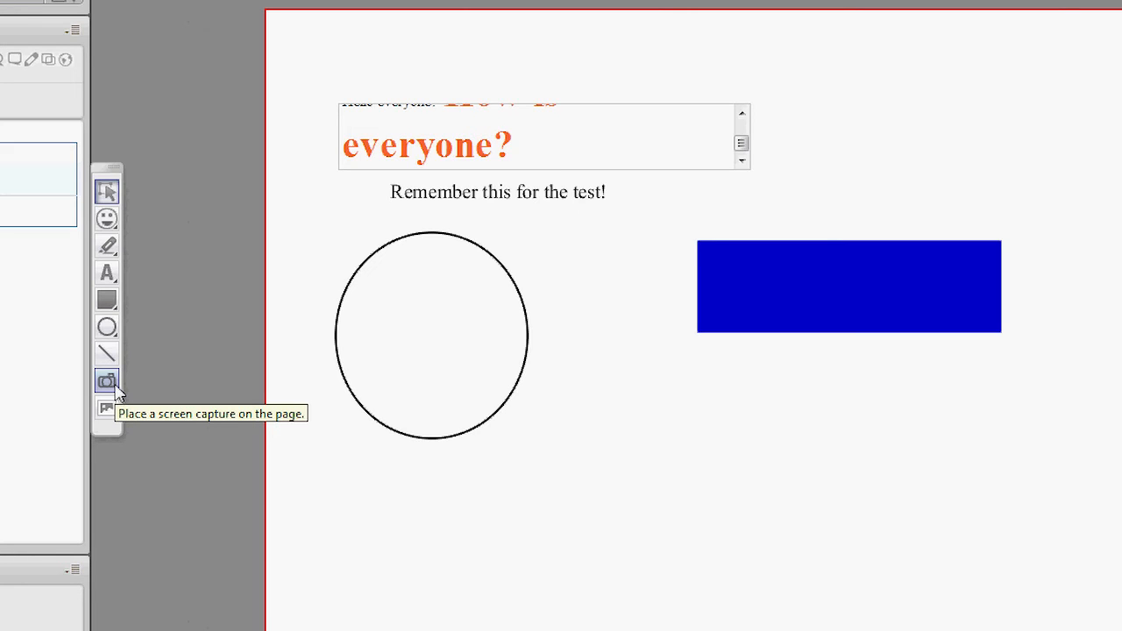
Step: Capture part of the browser window showing the Blackboard Collaborate logout page and place it on the whiteboard below the ellipse
click(116, 387)
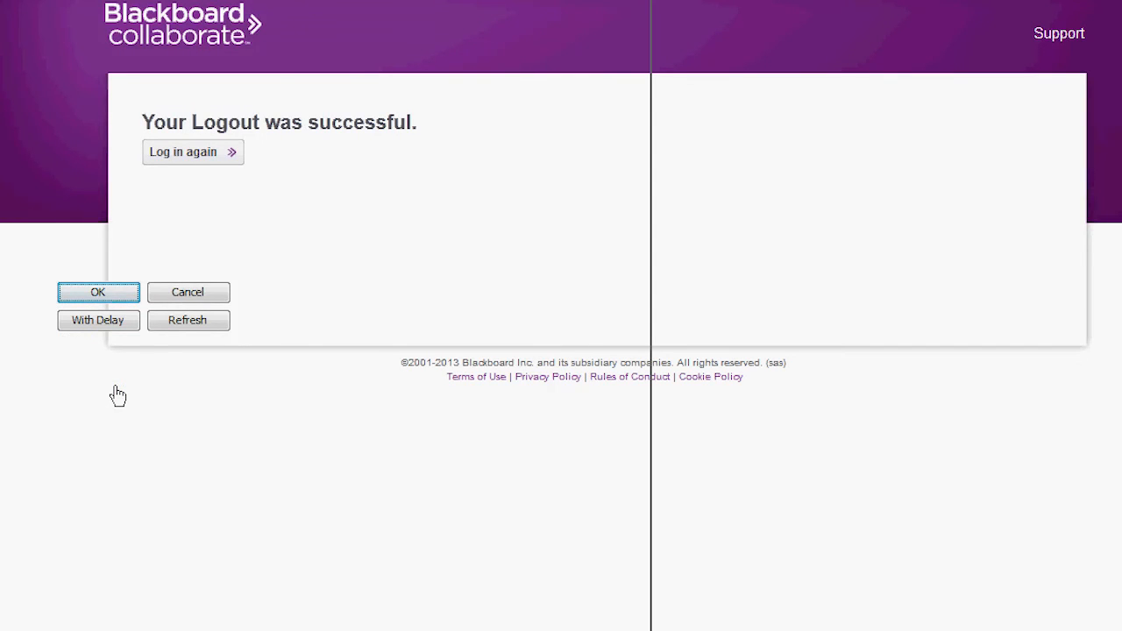
drag(650, 629, 478, 526)
click(9, 193)
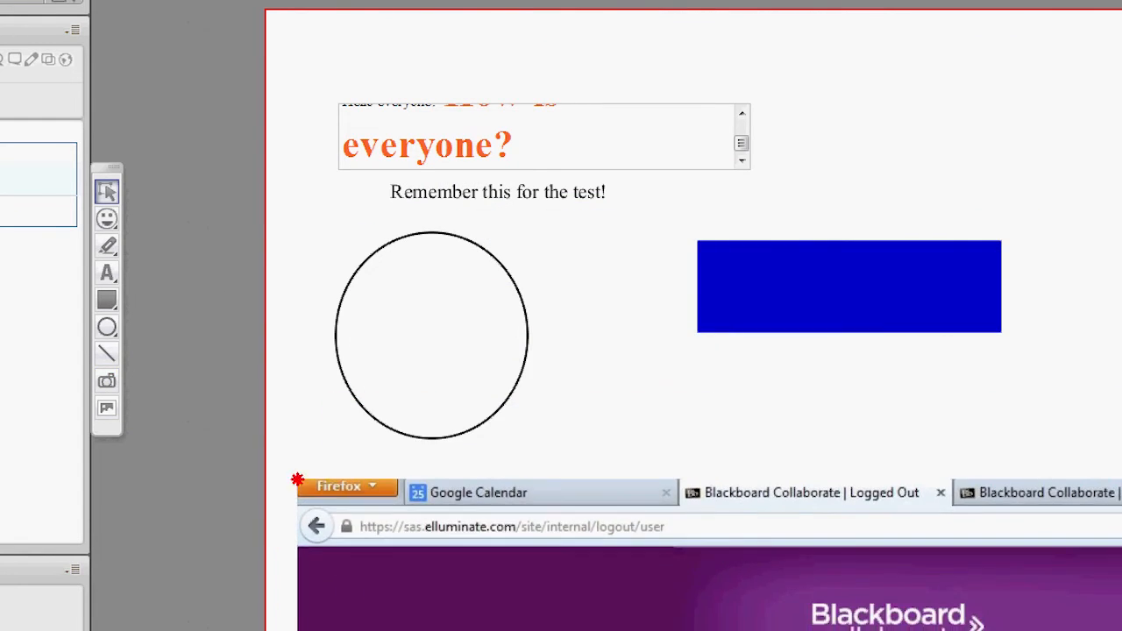
click(303, 485)
Step: Insert the green check mark from the Common Symbols clip art beside the screen capture's logout message
click(108, 409)
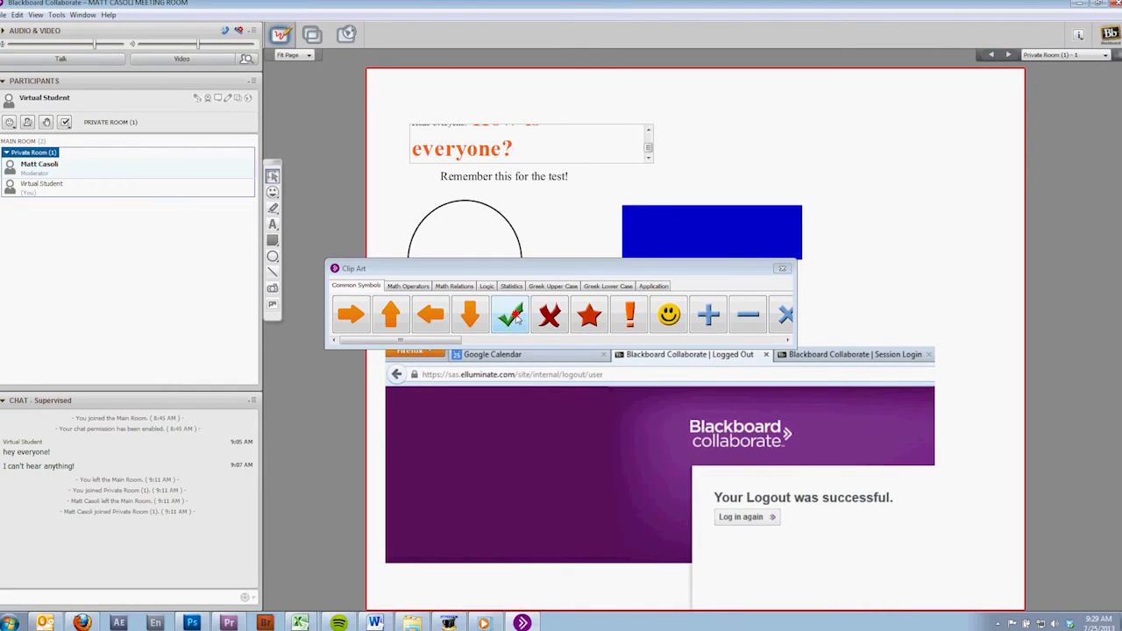
click(515, 319)
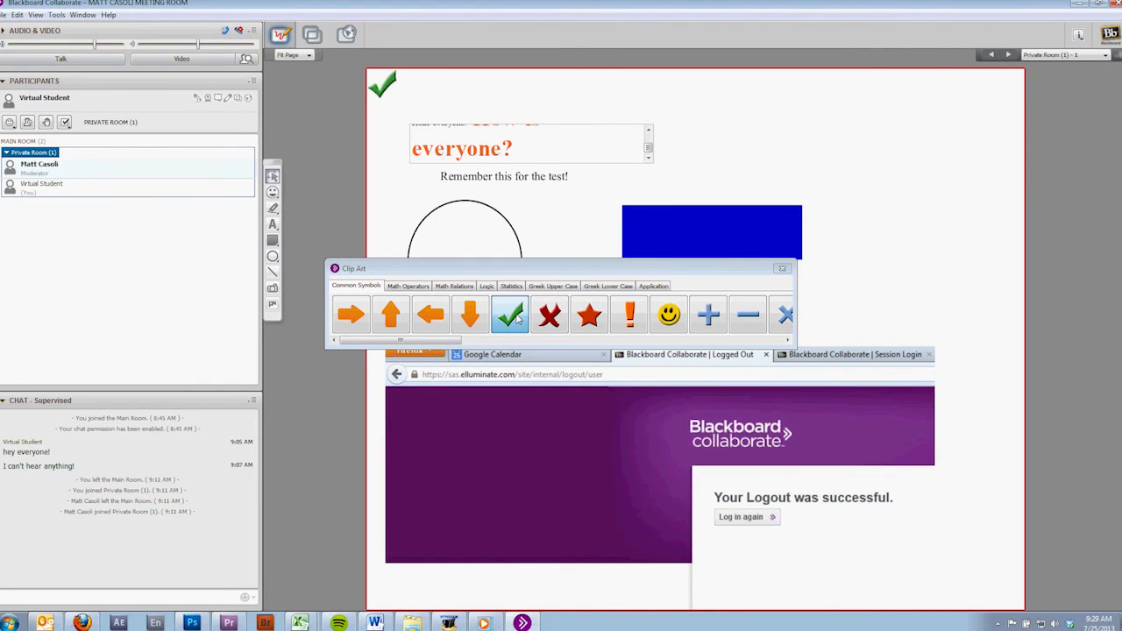
click(889, 499)
Step: Browse the clip art categories for math operators, math relations, logic, statistics and upper- and lower-case Greek letters
click(423, 287)
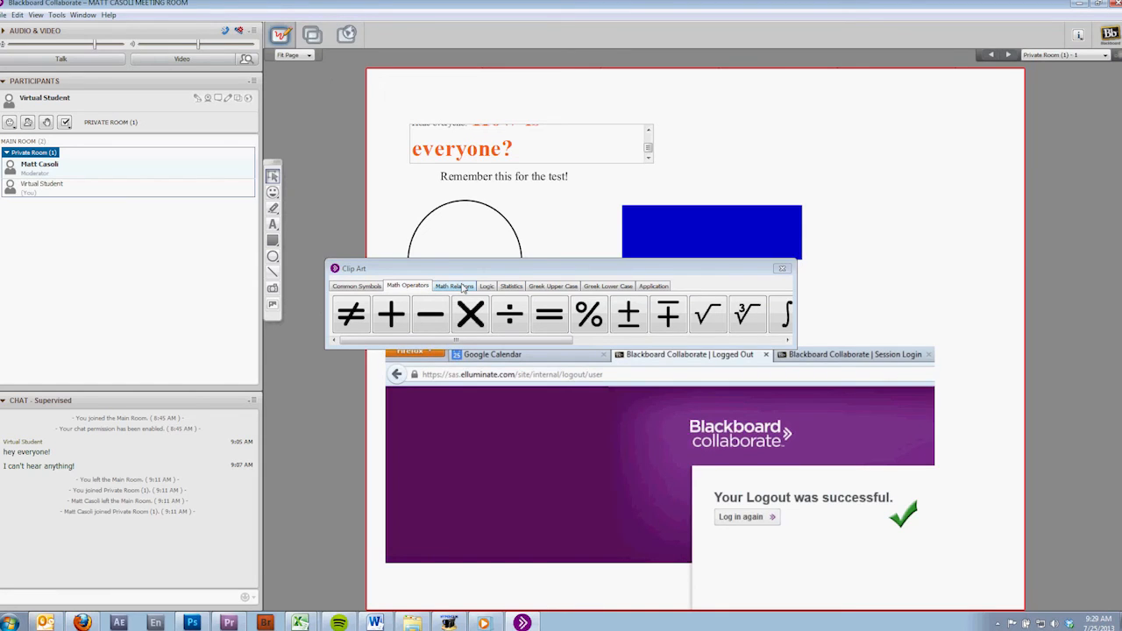
click(462, 287)
click(486, 287)
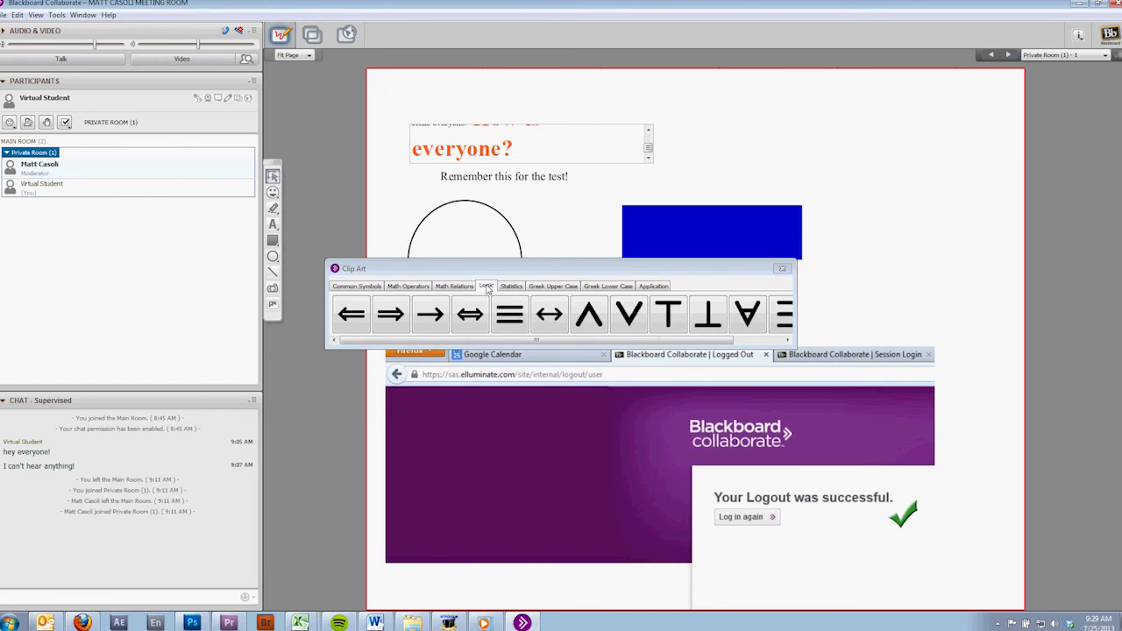
click(508, 287)
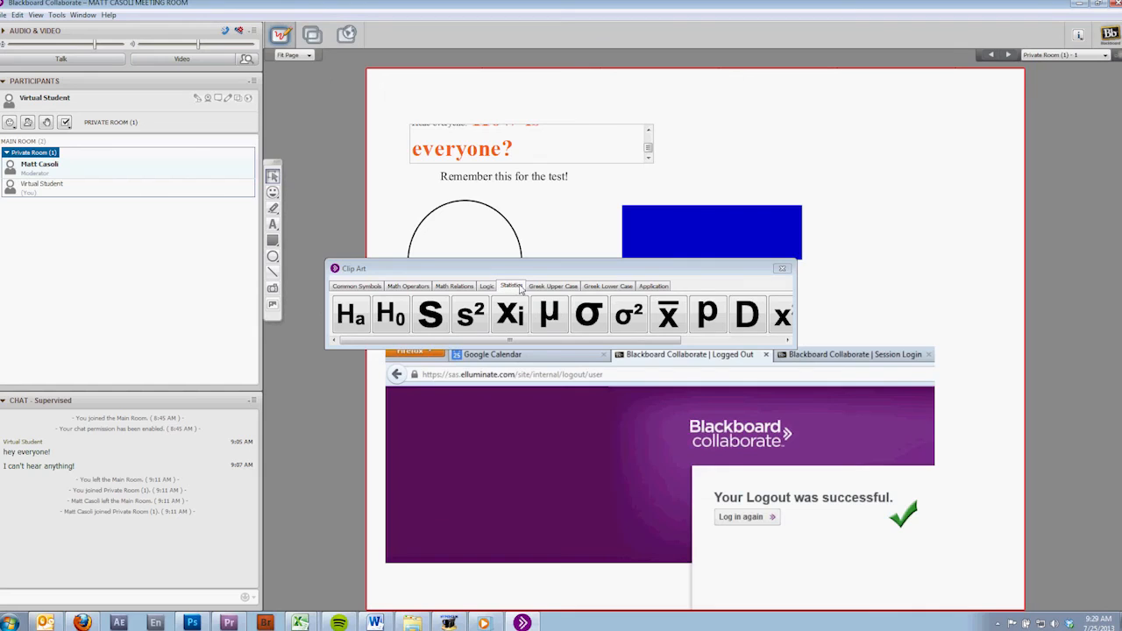
click(573, 287)
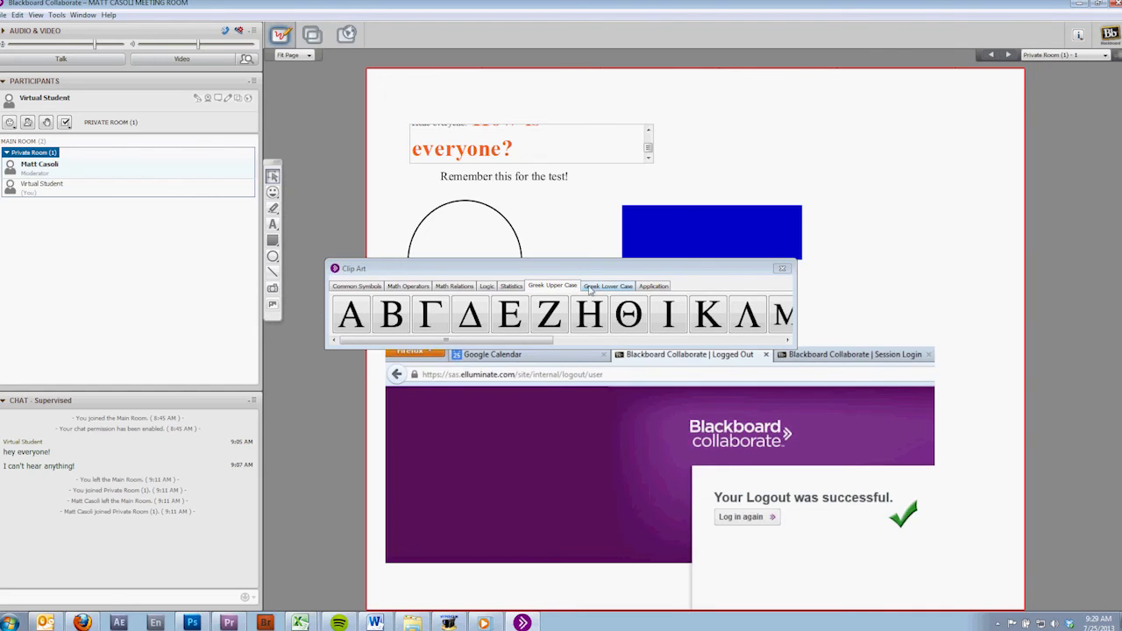
click(608, 289)
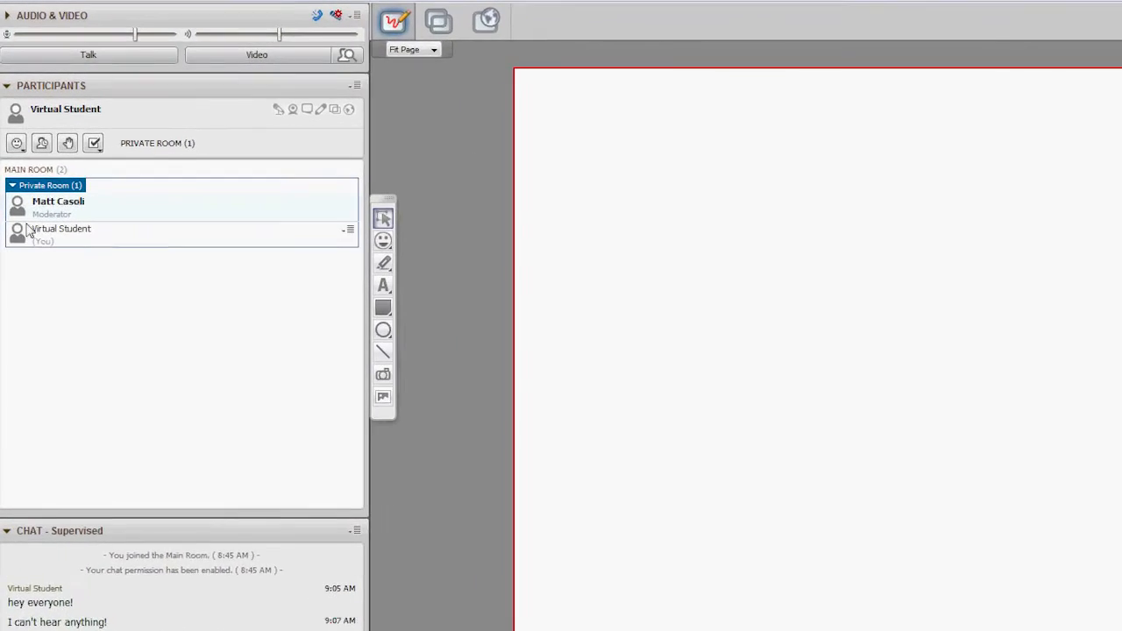
Step: Show the Smiley Face, LOL and Applause responses one after another in the participants list
click(16, 143)
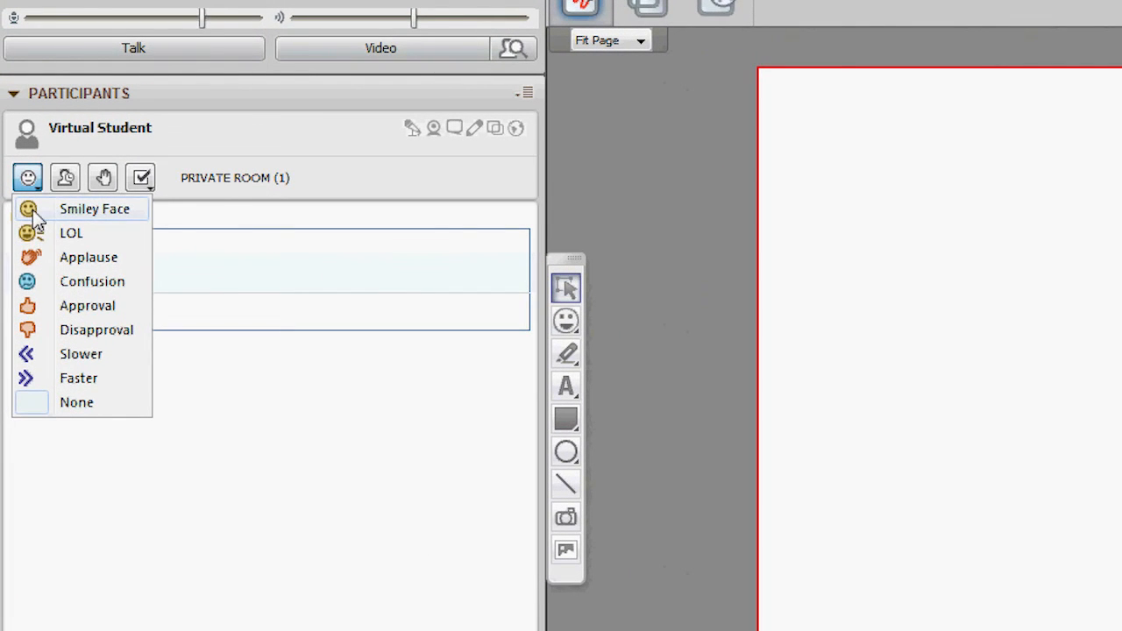
click(34, 214)
click(26, 179)
click(31, 233)
click(26, 177)
click(31, 257)
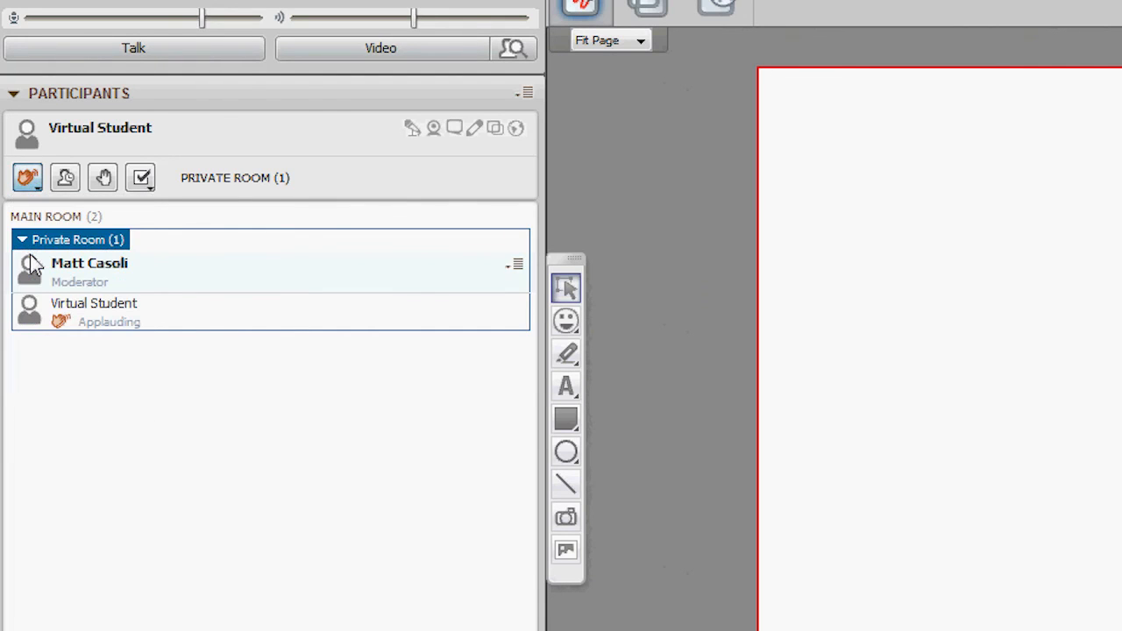
Step: Signal the Faster response to the moderator, followed by Confusion
click(25, 178)
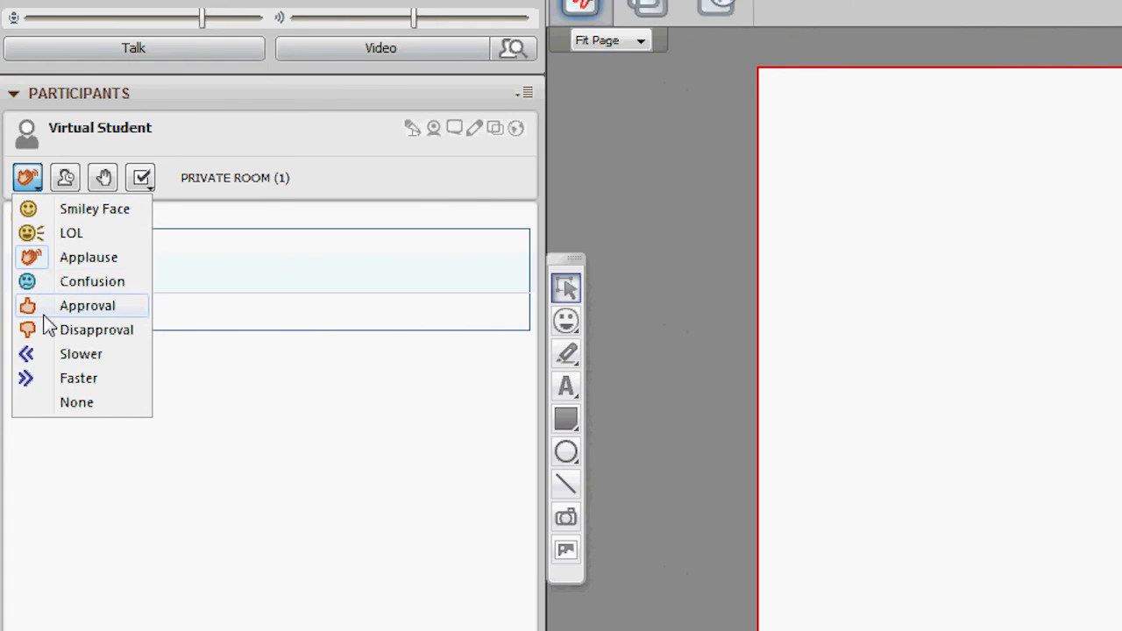
click(56, 383)
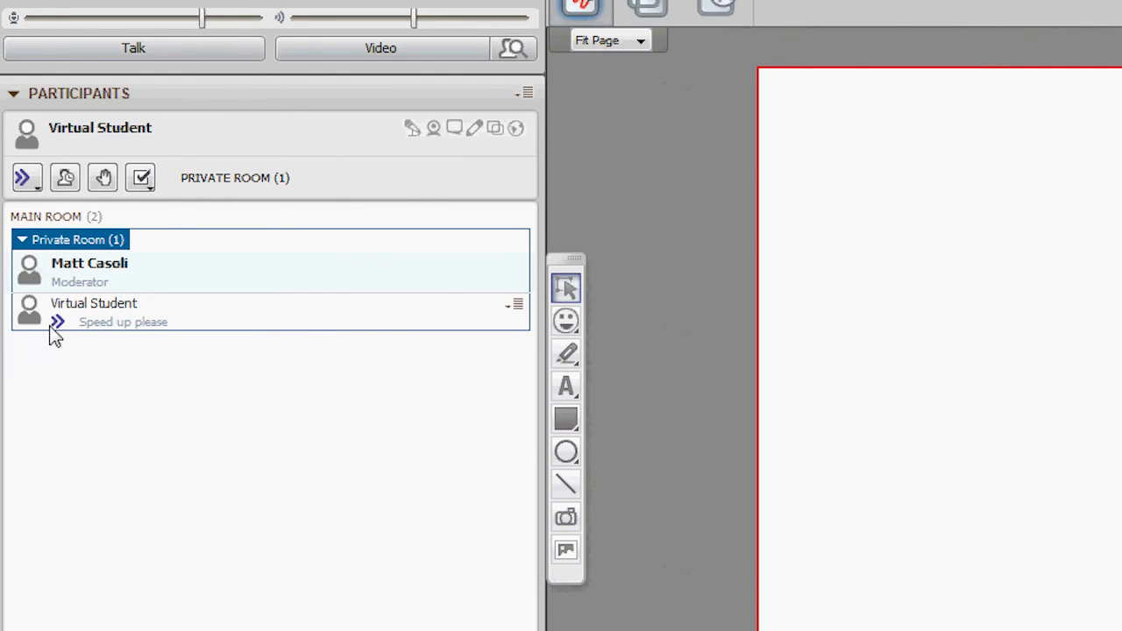
click(25, 182)
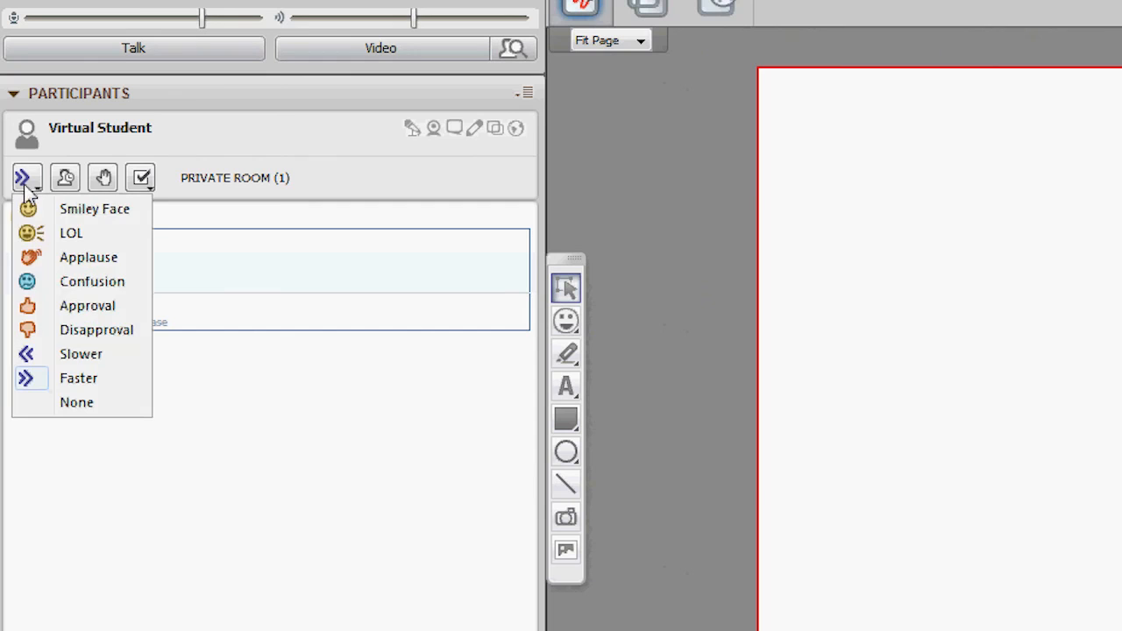
click(28, 281)
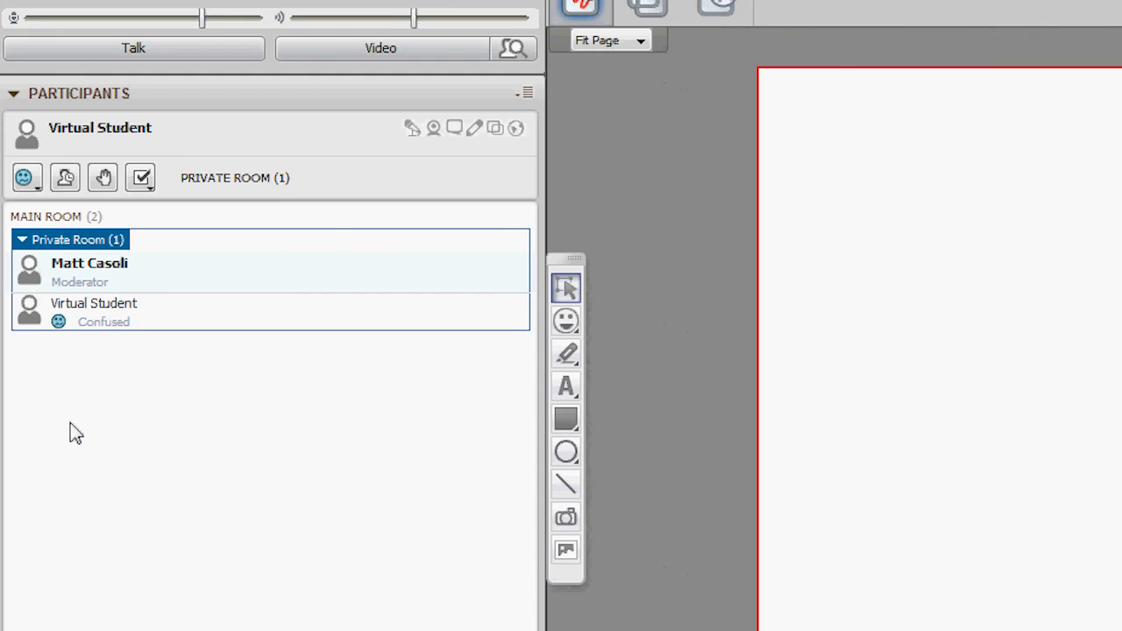
Step: Show the Approval response and set the student's status to Away
click(25, 179)
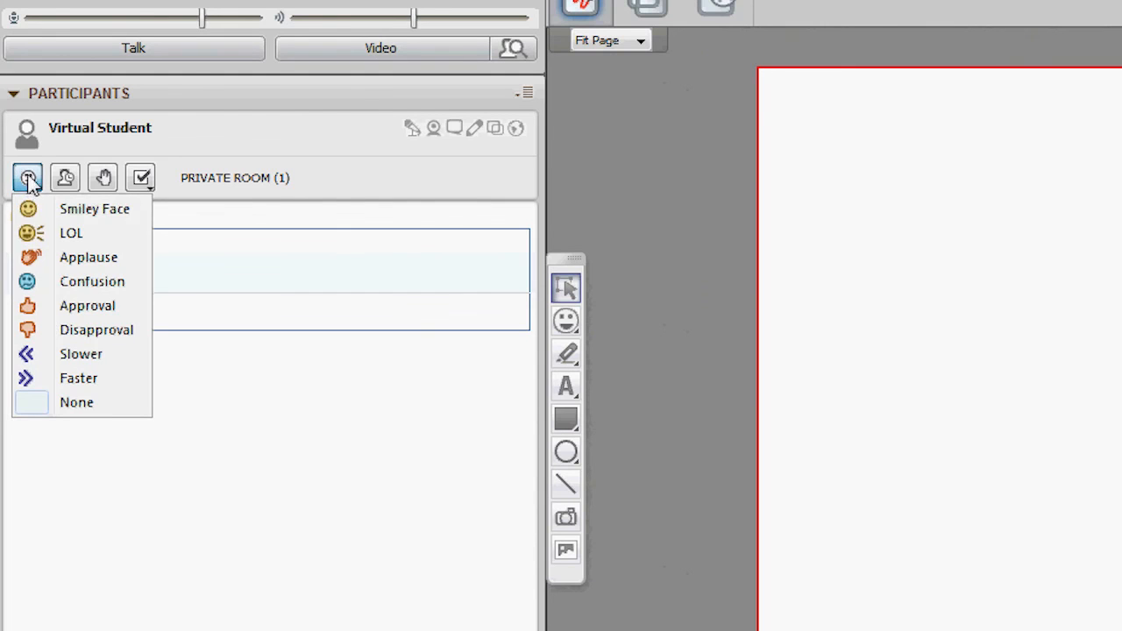
click(31, 309)
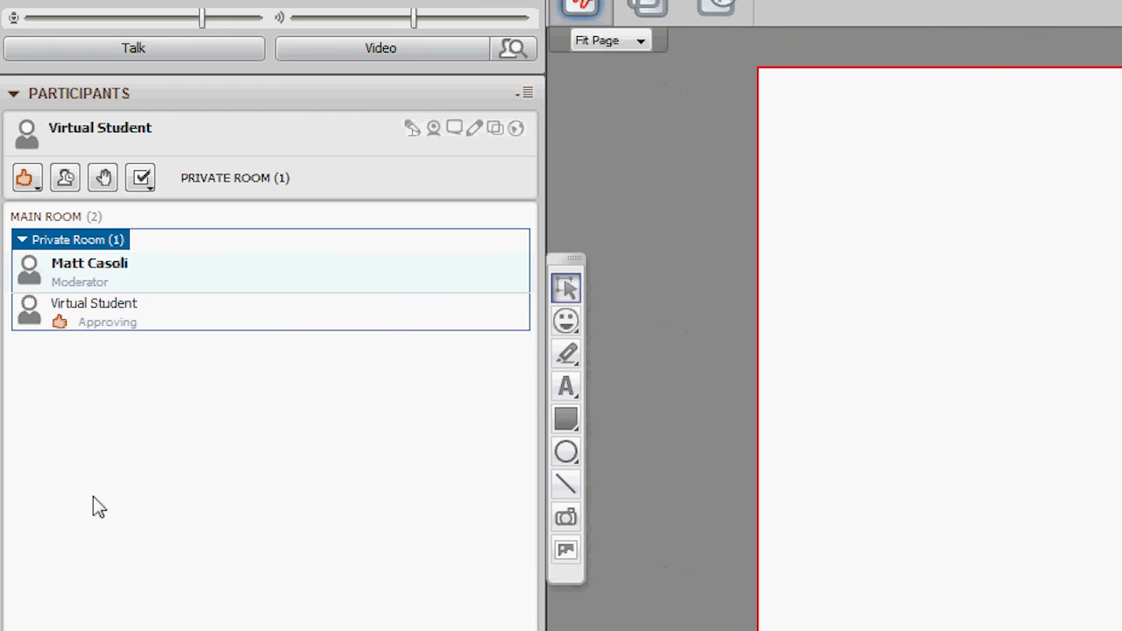
click(67, 179)
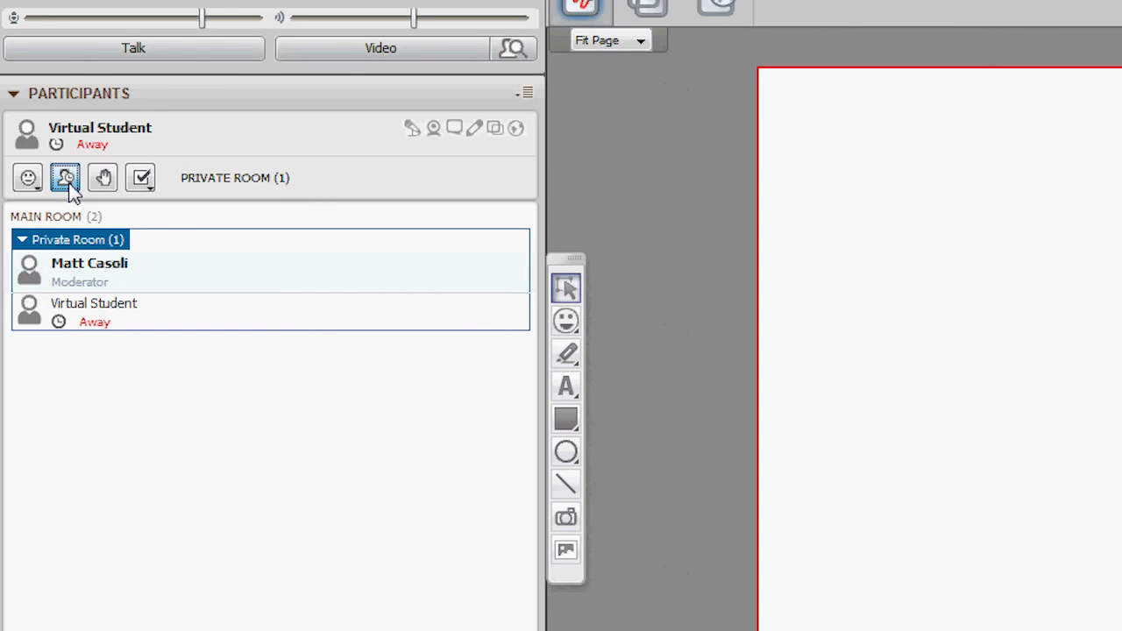
Step: Clear the student's Away status, and raise the hand briefly before lowering it again
click(68, 181)
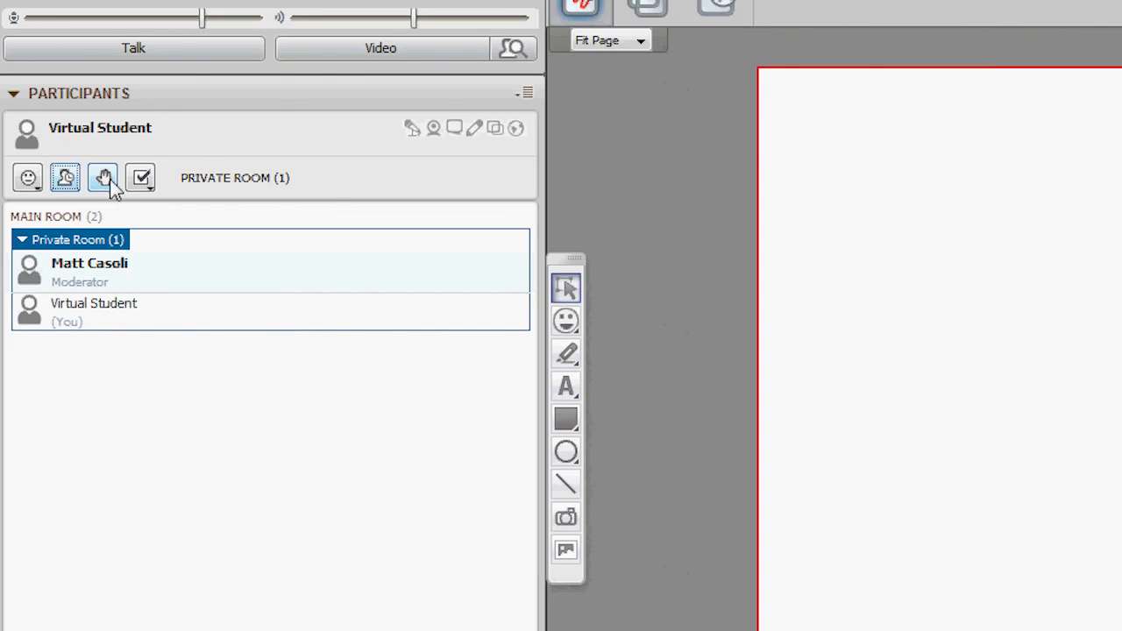
click(110, 180)
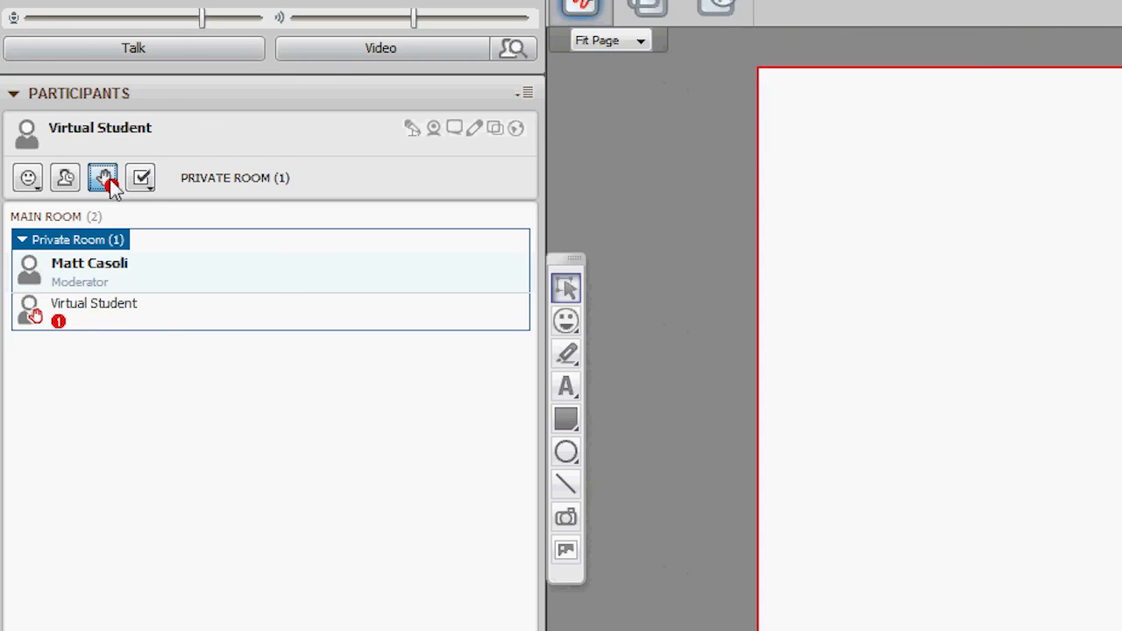
click(103, 180)
Step: Answer the moderator's poll with Yes, change the response to No, and reset it to None
click(143, 180)
click(167, 187)
click(153, 191)
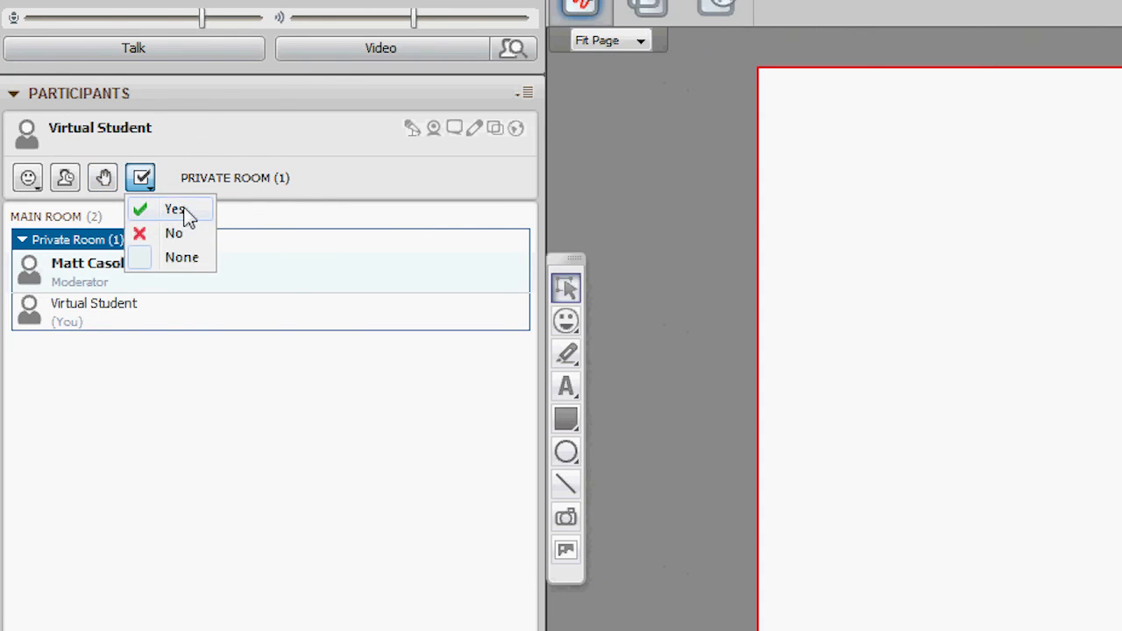
click(181, 211)
click(141, 179)
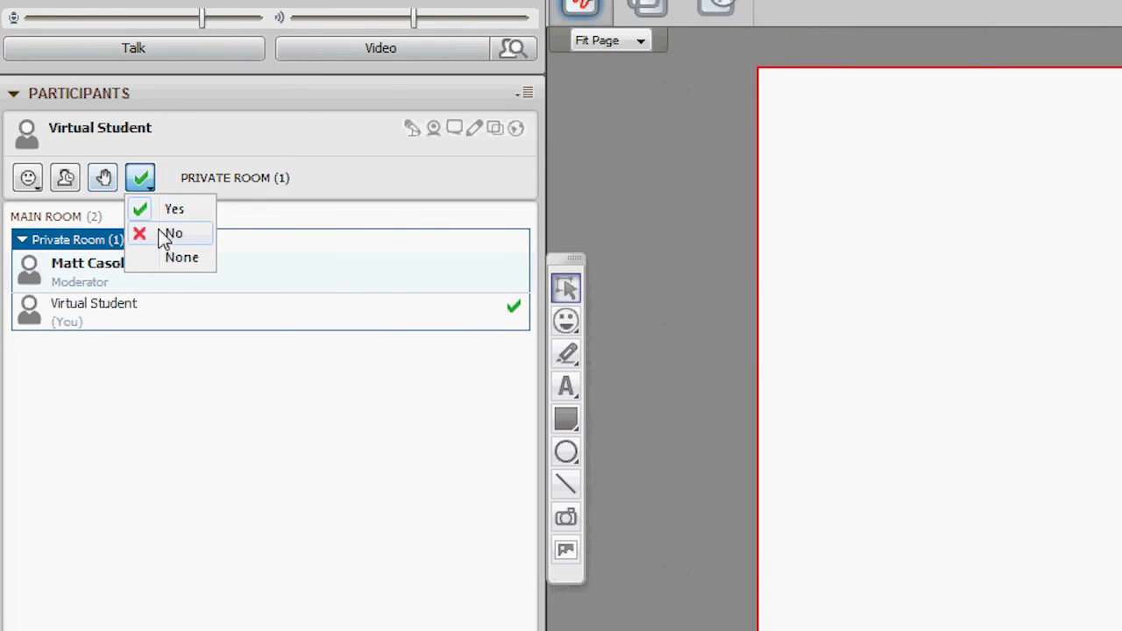
click(160, 233)
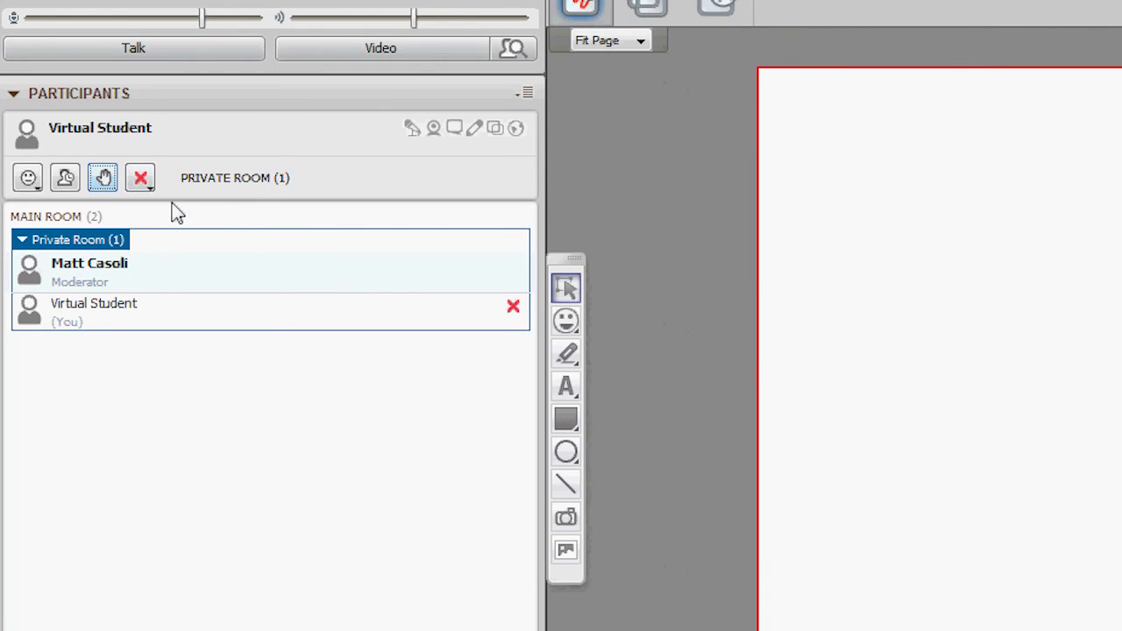
click(142, 180)
click(169, 258)
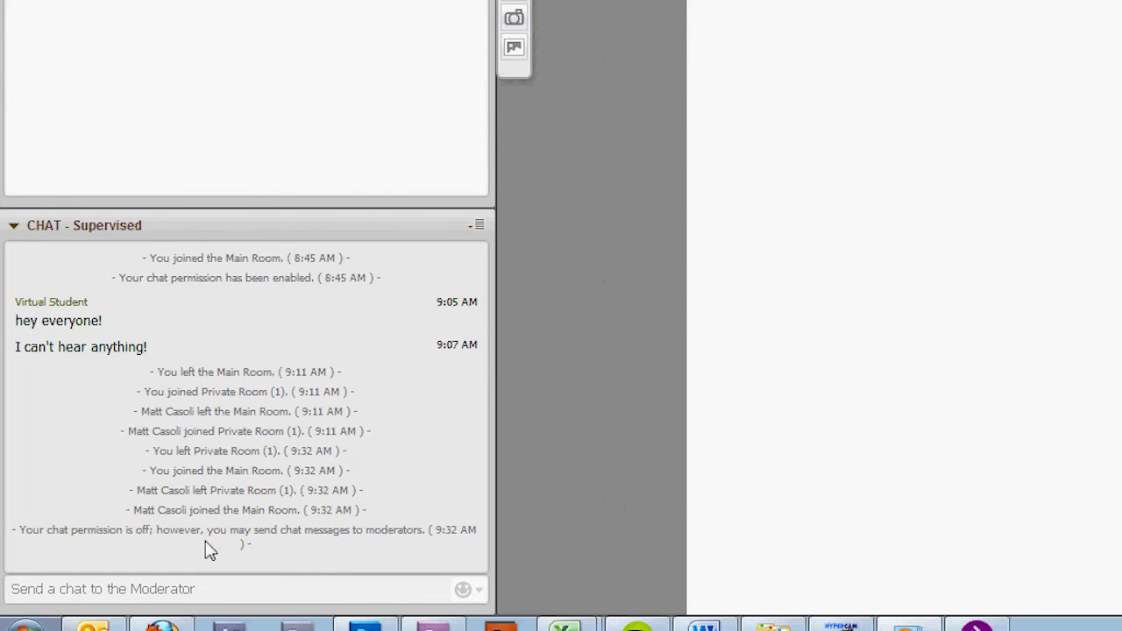
Step: Send the moderator the chat message "Help, i am really confused!" ending with the confused face emoticon
click(216, 585)
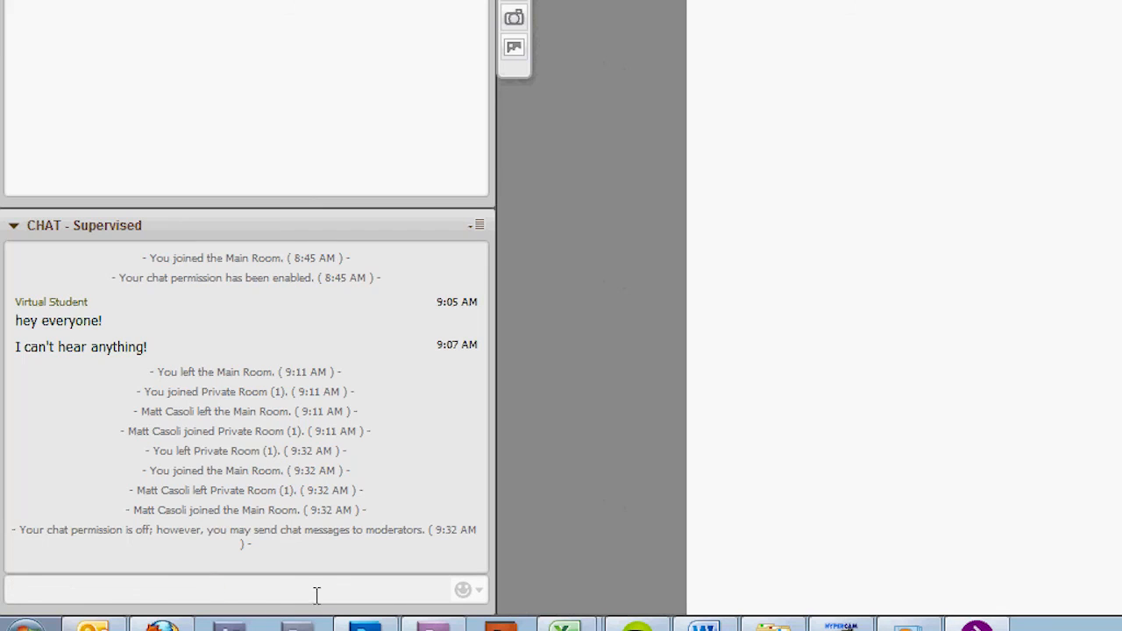
text(Help, i am)
text(really confused!)
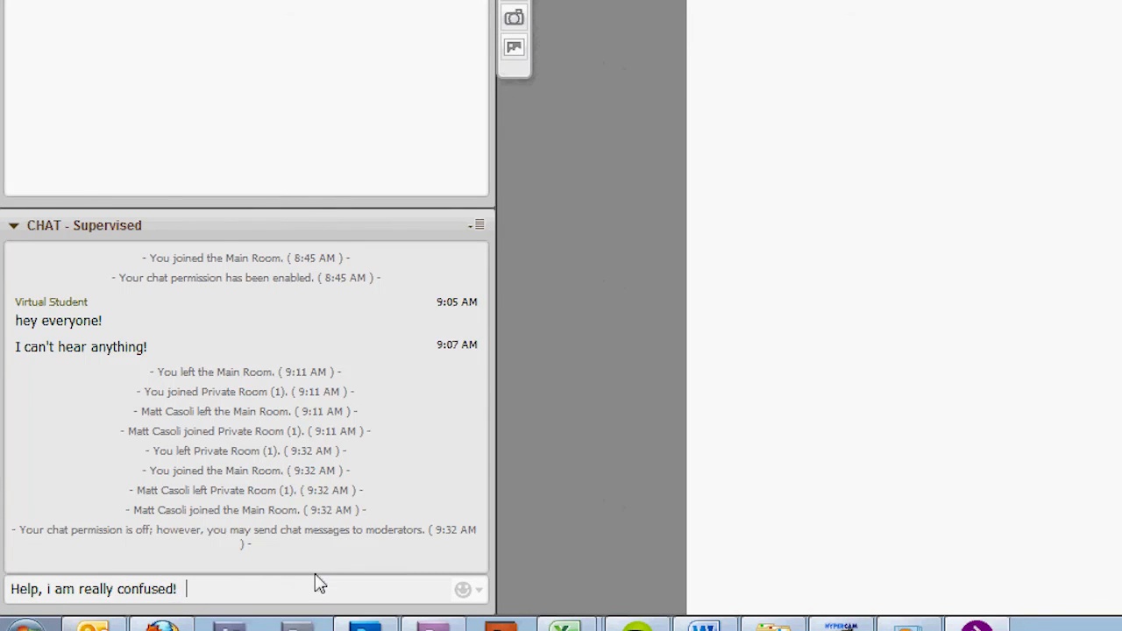
click(463, 589)
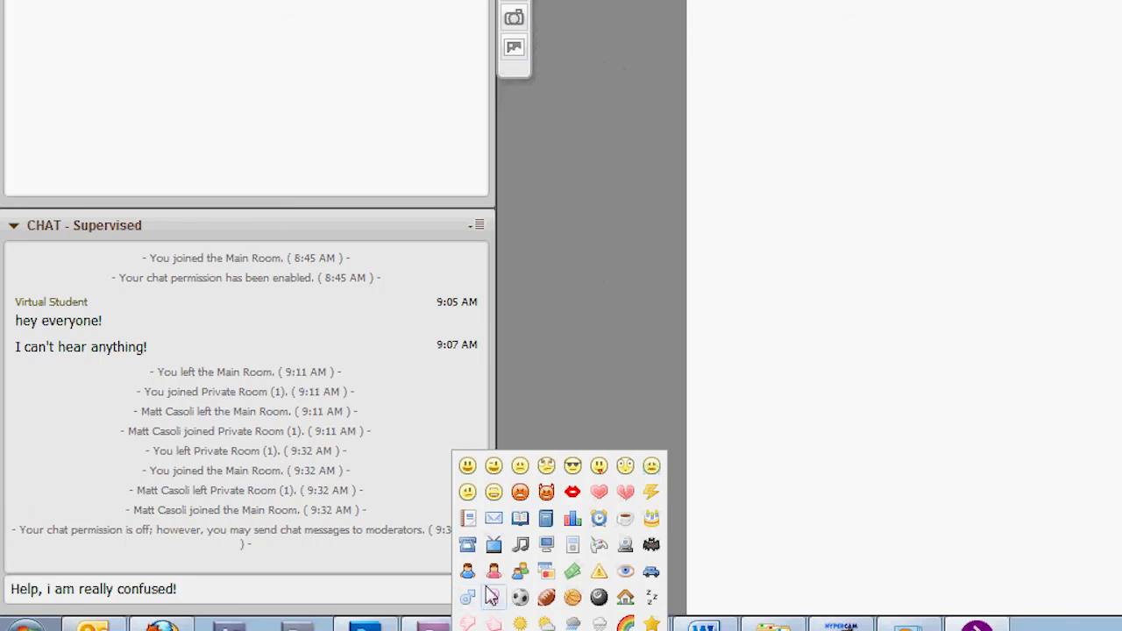
click(470, 494)
key(Return)
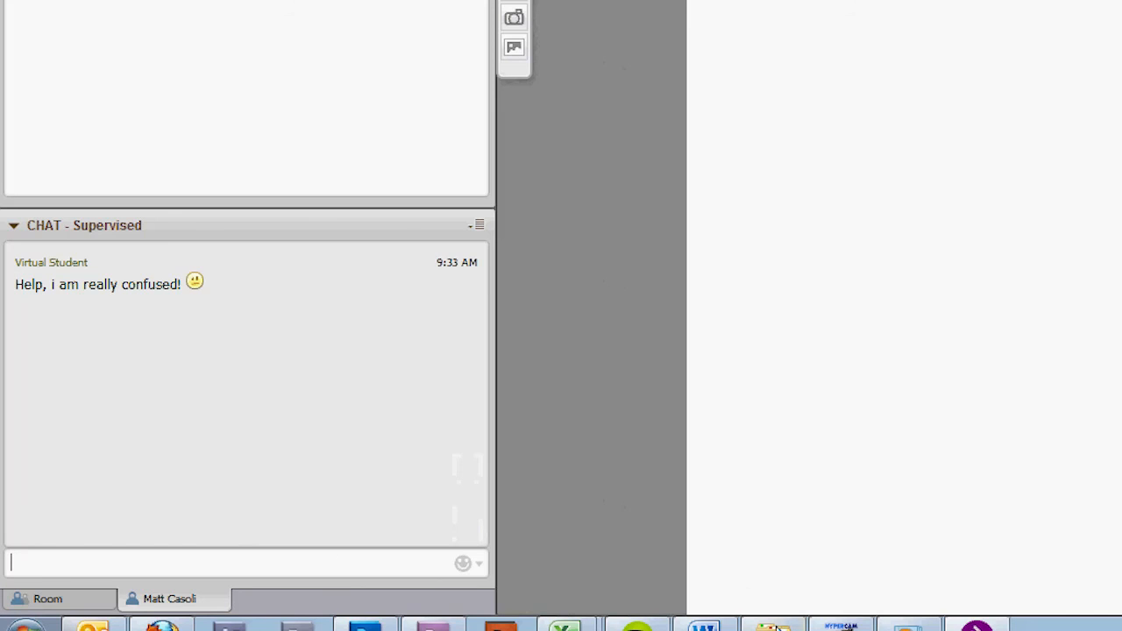
mouse_move(908, 624)
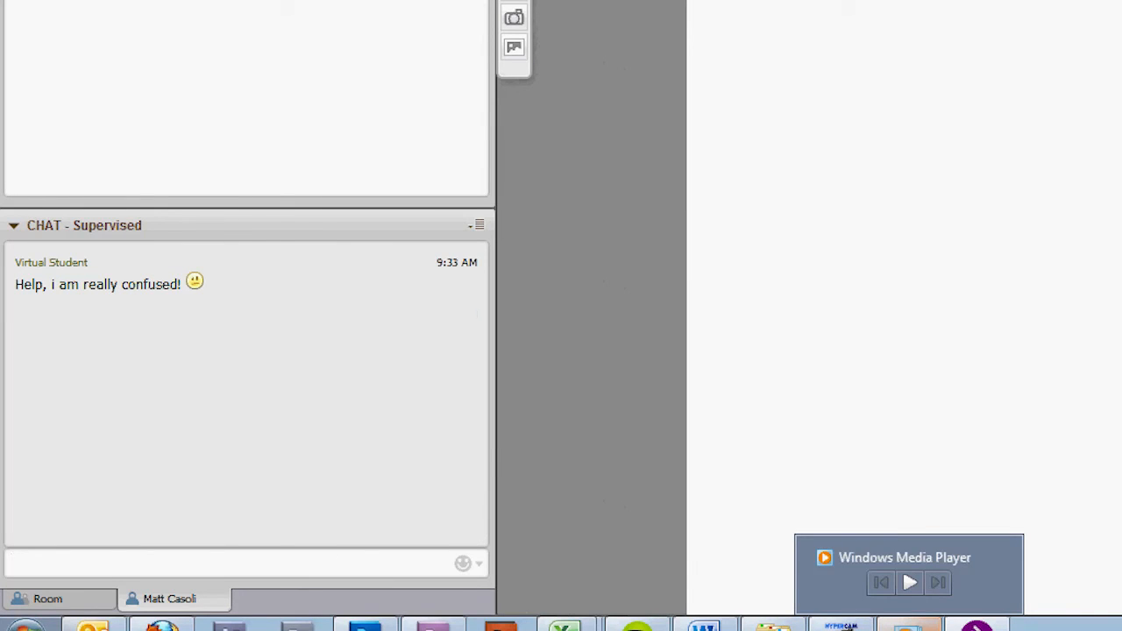